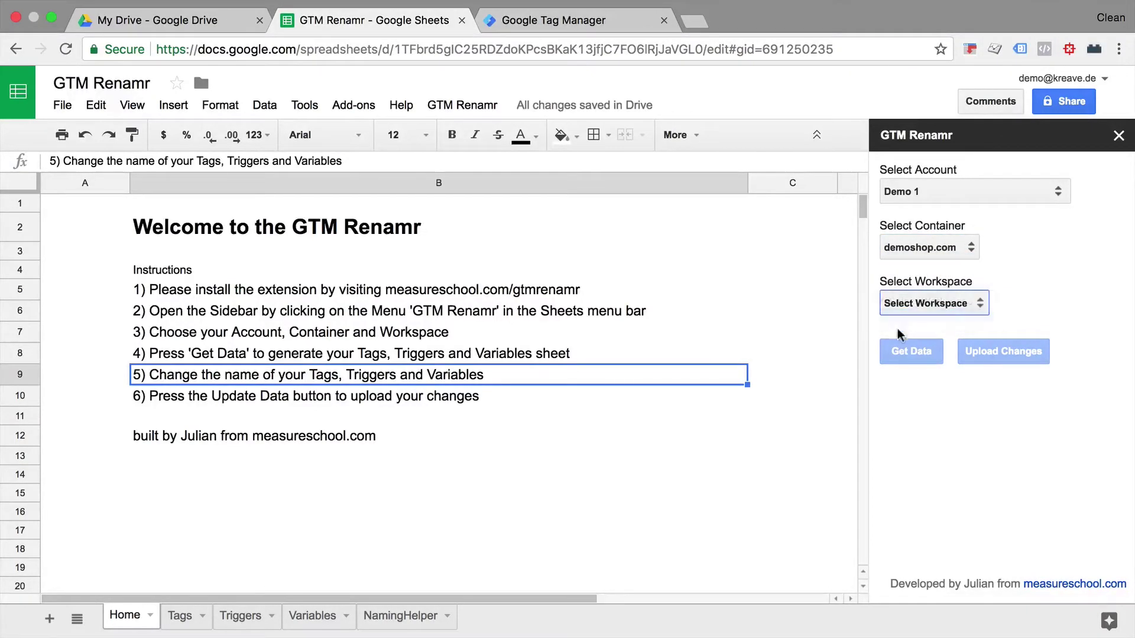
- Load the Default Workspace data into the sheet and edit a tag name to 'Pageview - All Page'
click(905, 352)
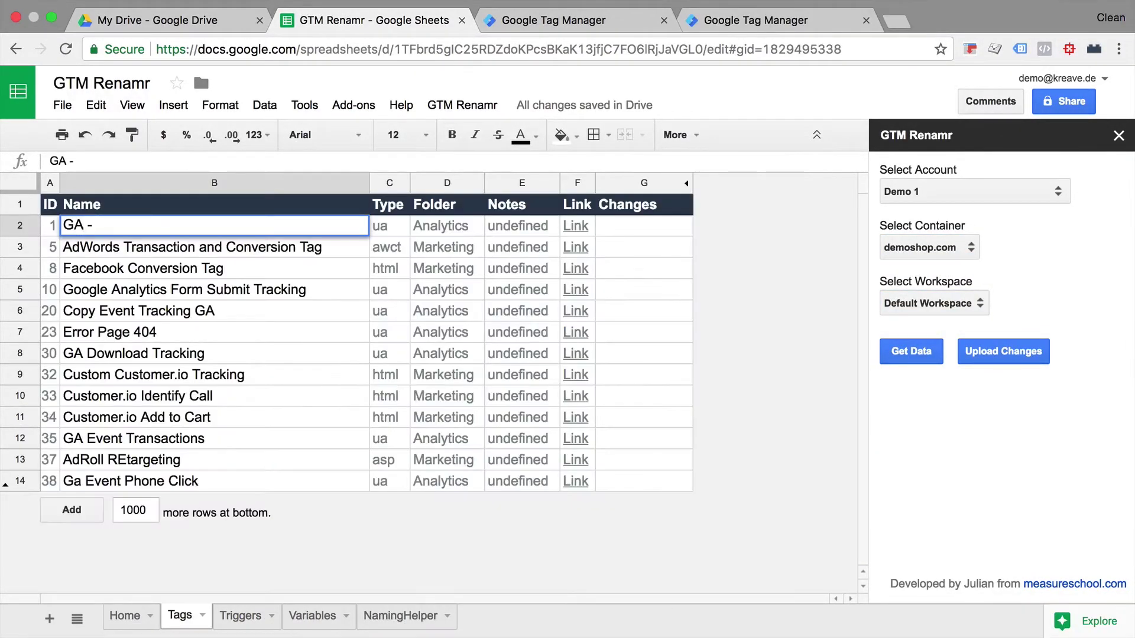
text(Pageview - All Page)
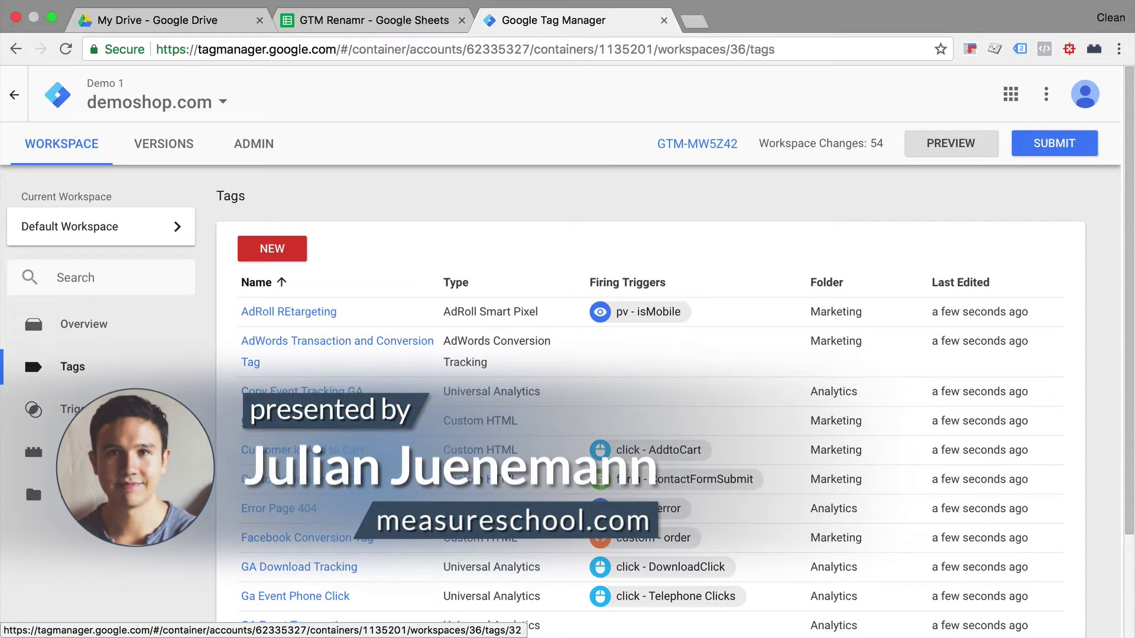
- Scroll through the demoshop.com tags in Tag Manager, then go back to the GTM Renamr spreadsheet
scroll(400, 307, down, 2)
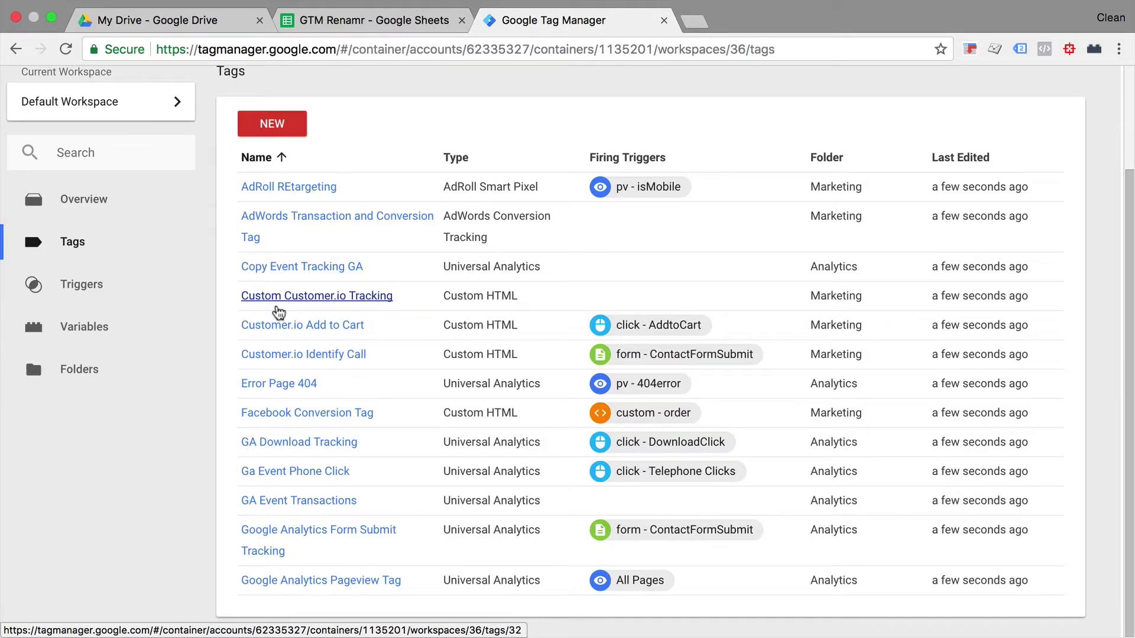
click(414, 23)
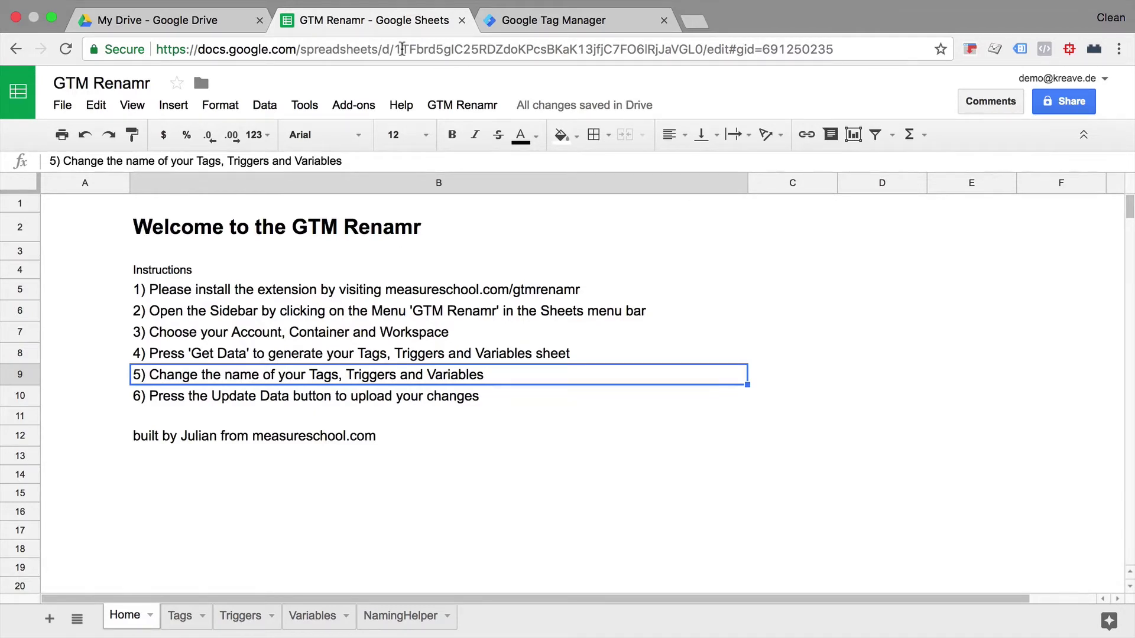
- In the Renamr sidebar, choose Demo 1, demoshop.com and Default Workspace, then fetch the data
click(461, 106)
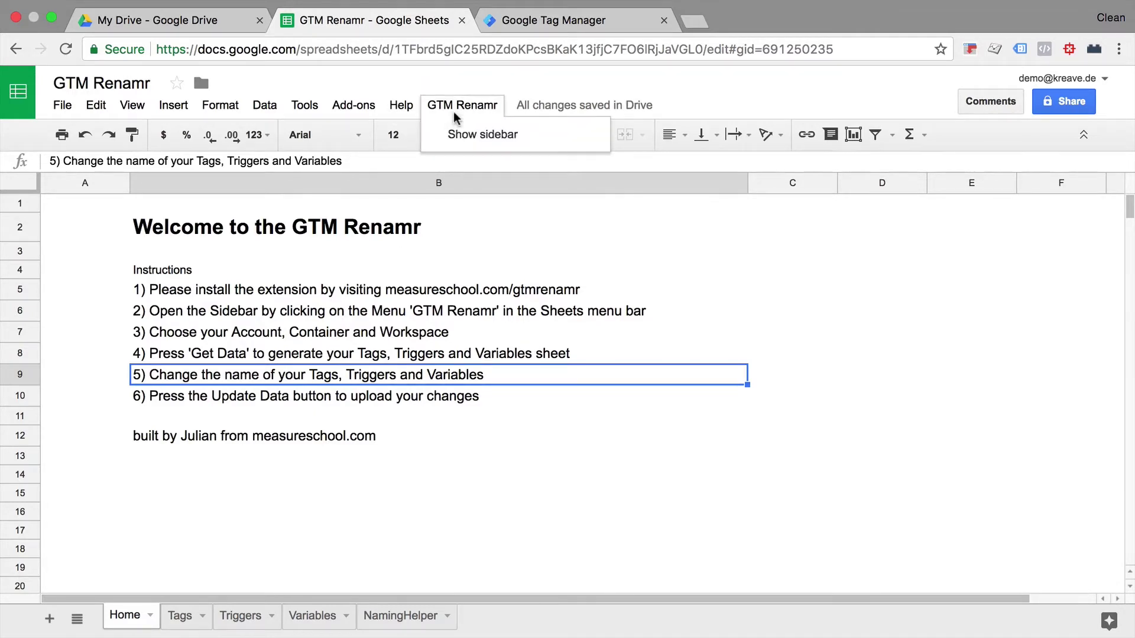
click(466, 142)
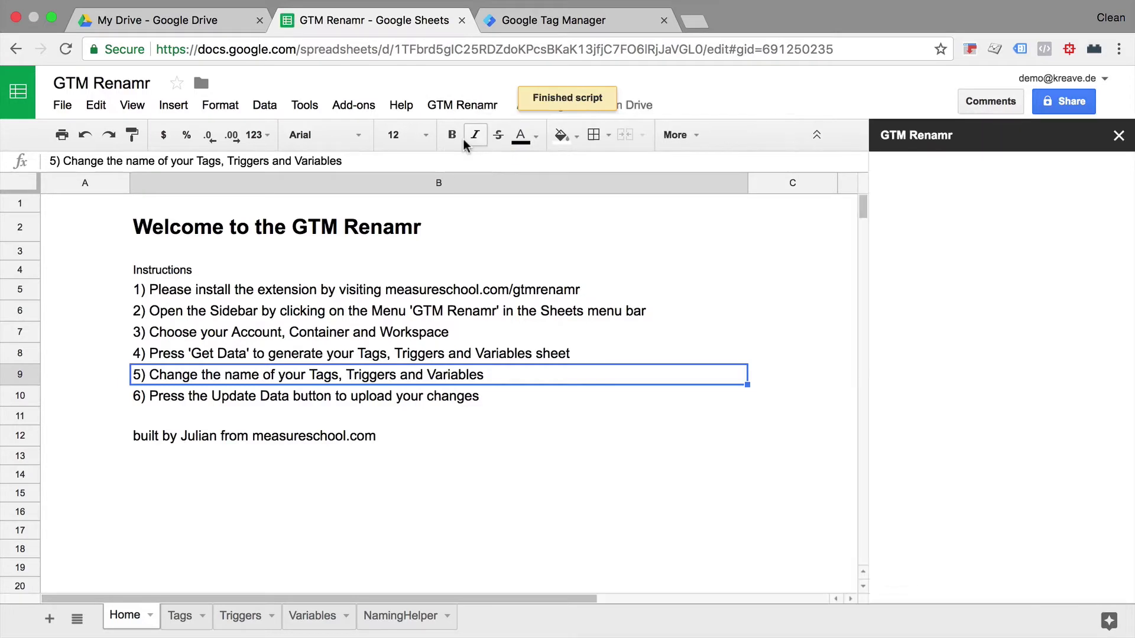
click(996, 198)
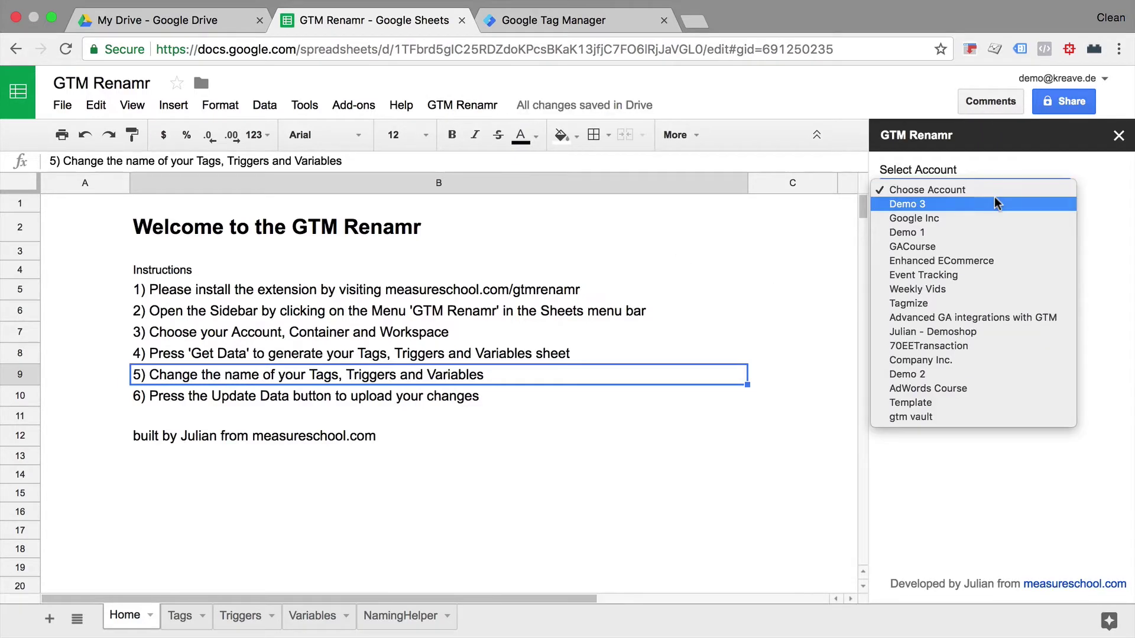
click(941, 233)
click(914, 248)
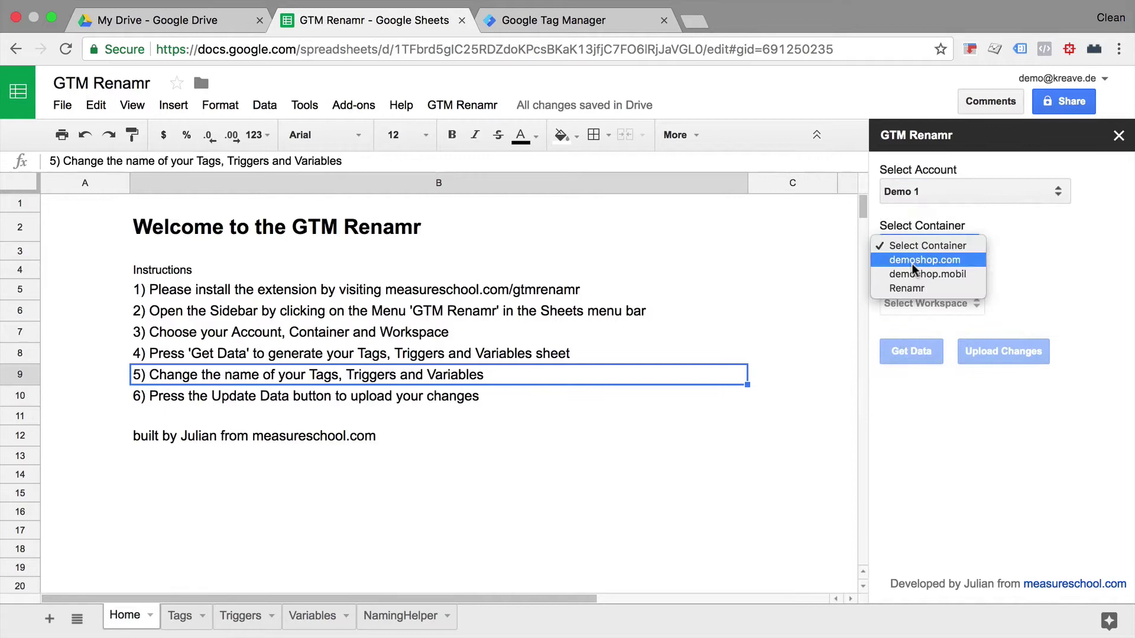
click(913, 262)
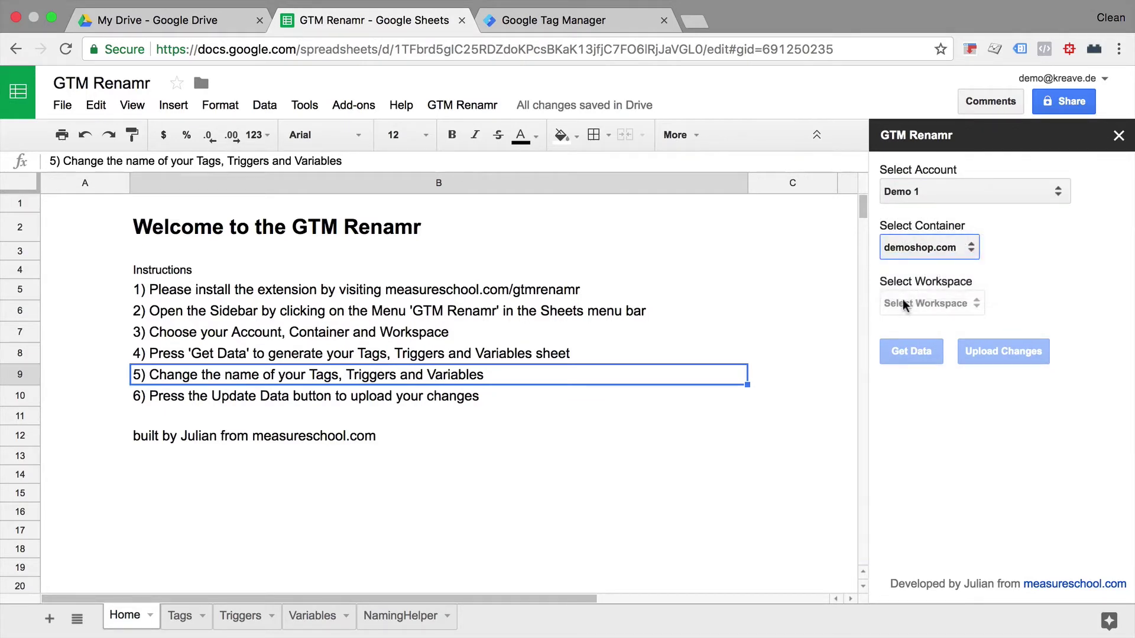
click(903, 303)
click(901, 318)
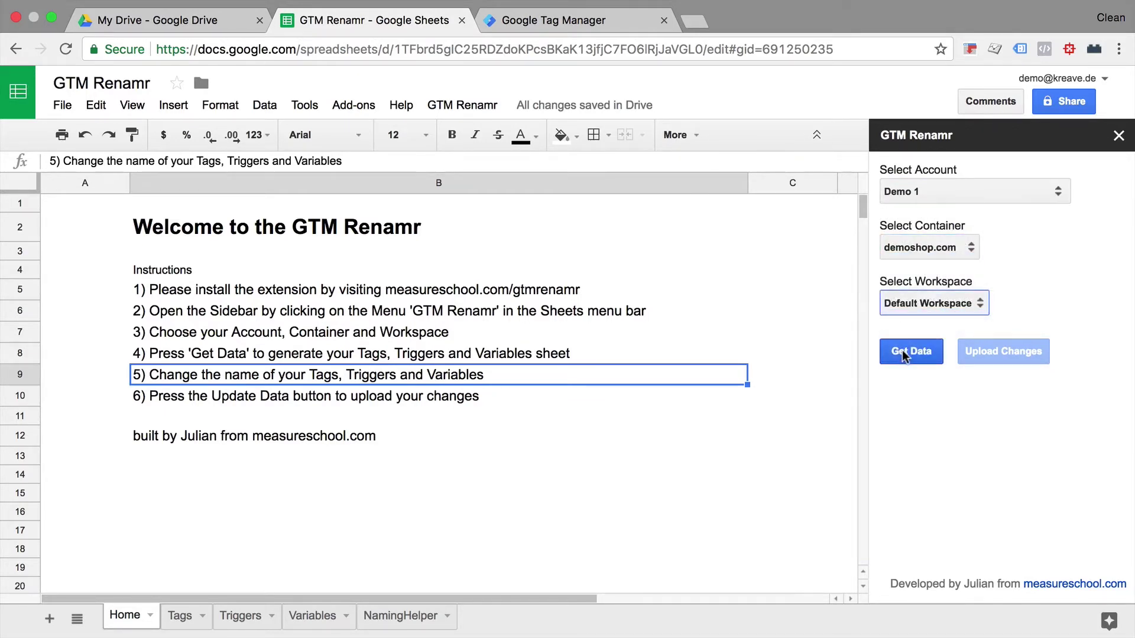
click(903, 355)
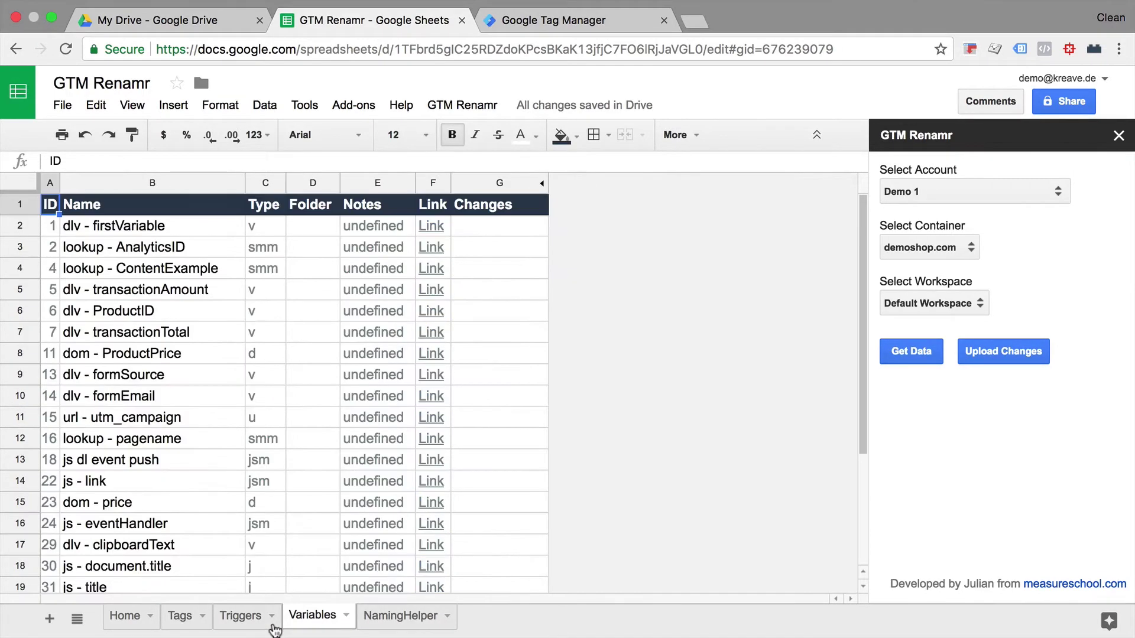
- Review the fetched Tags list, then compare the Tags, Triggers and Variables sheets
click(182, 618)
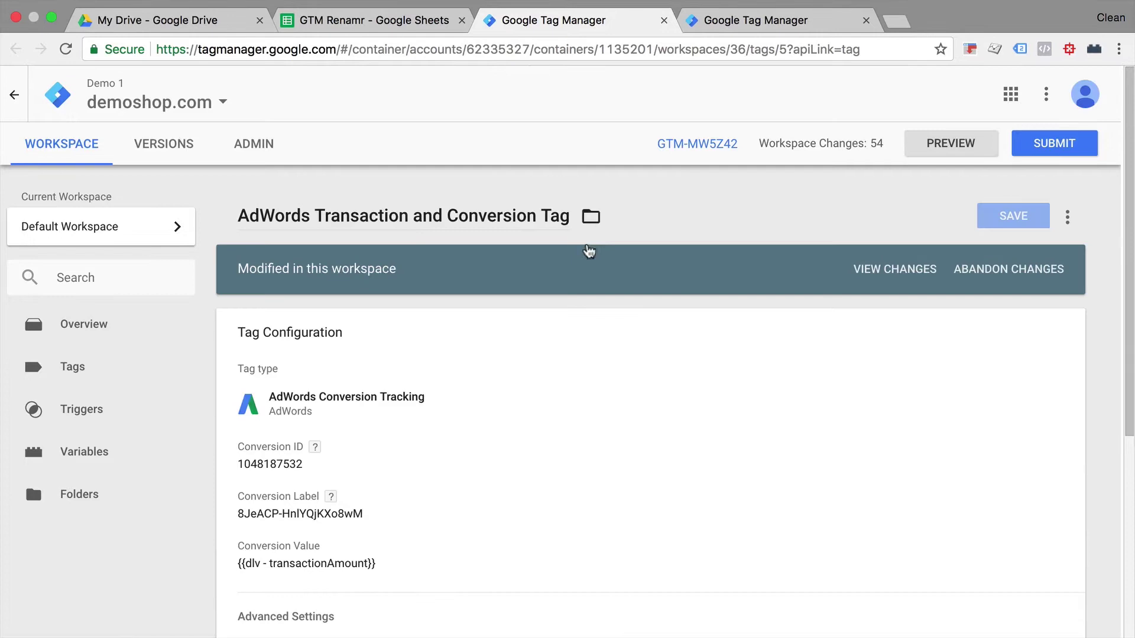
click(372, 27)
click(240, 616)
click(307, 616)
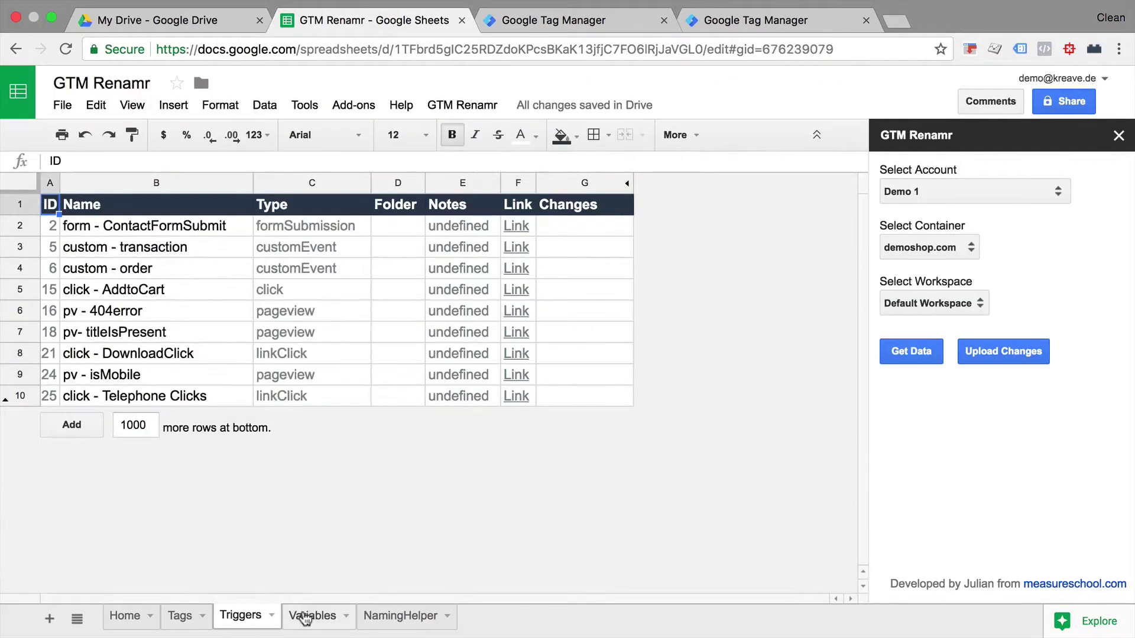
click(250, 621)
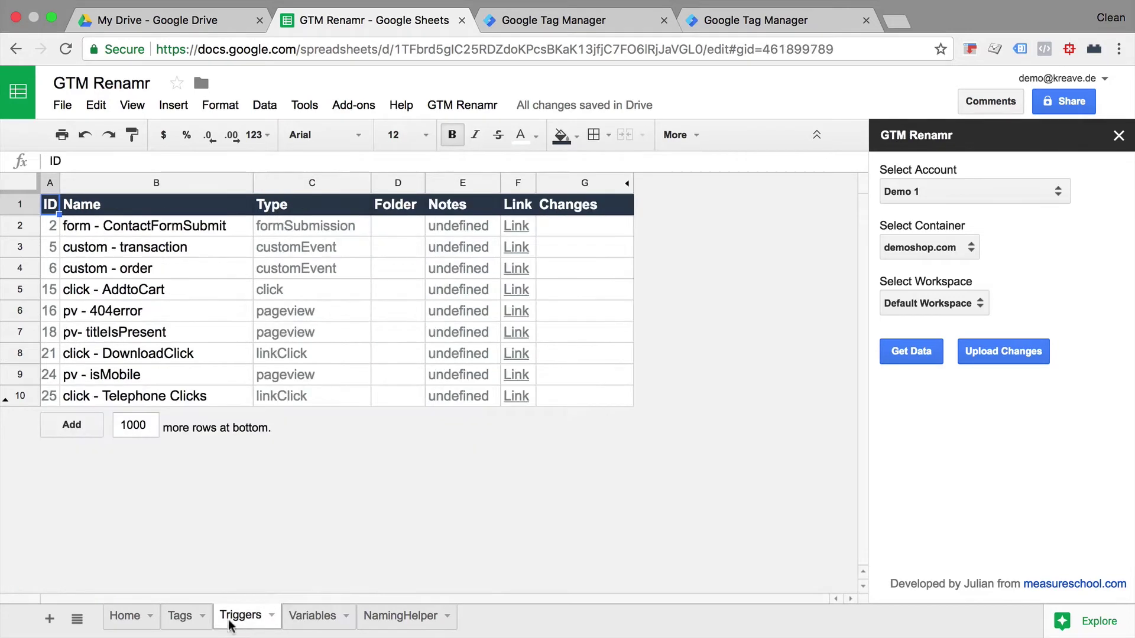
click(188, 622)
click(239, 620)
click(312, 616)
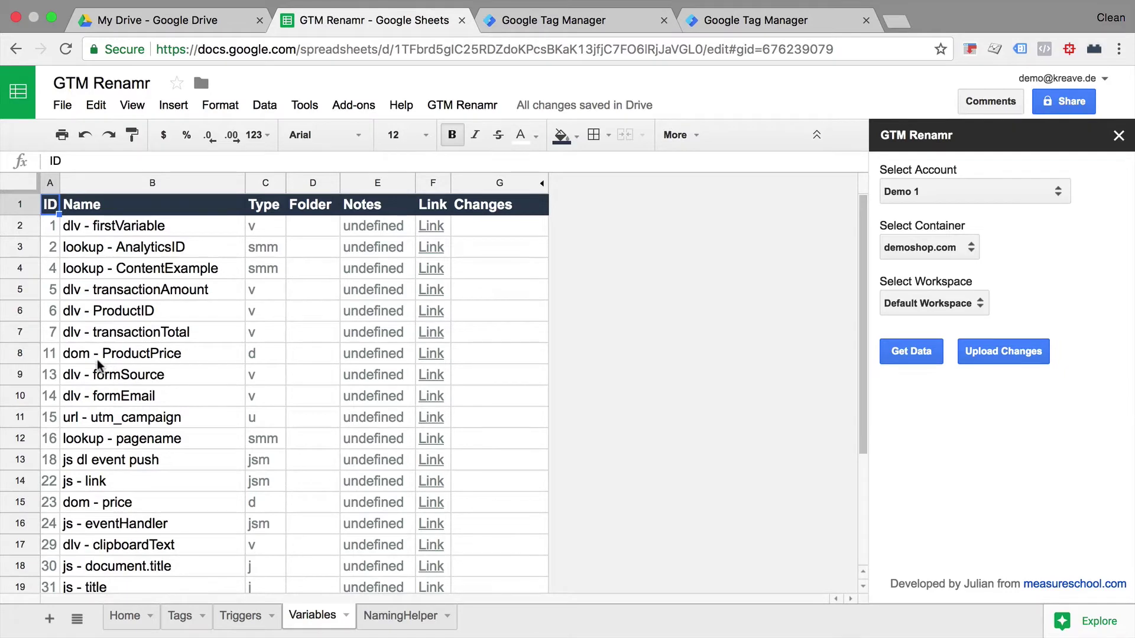
- Rename the Google Analytics Pageview Tag in B2 to 'GA - Pageview - All Pages'
click(180, 616)
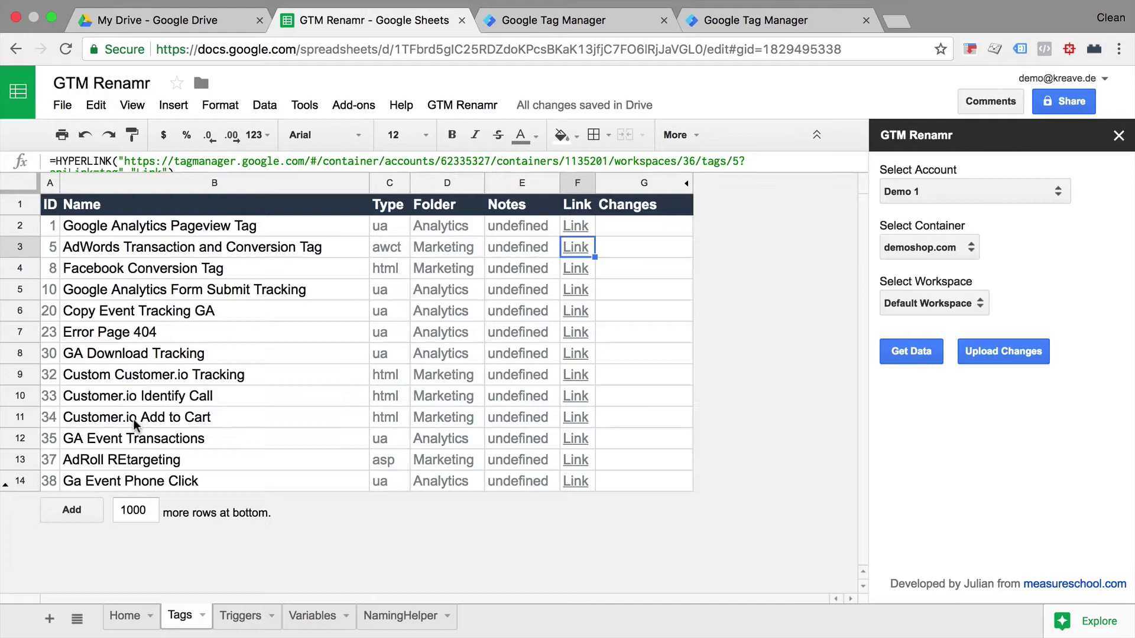
click(134, 231)
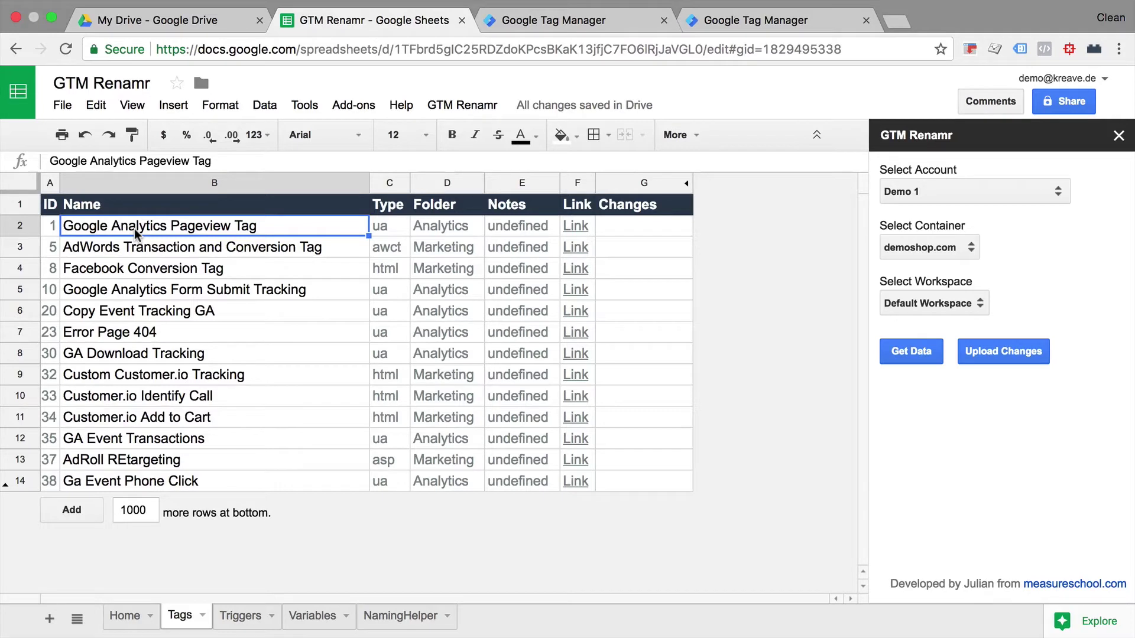
text(GA - Pageview )
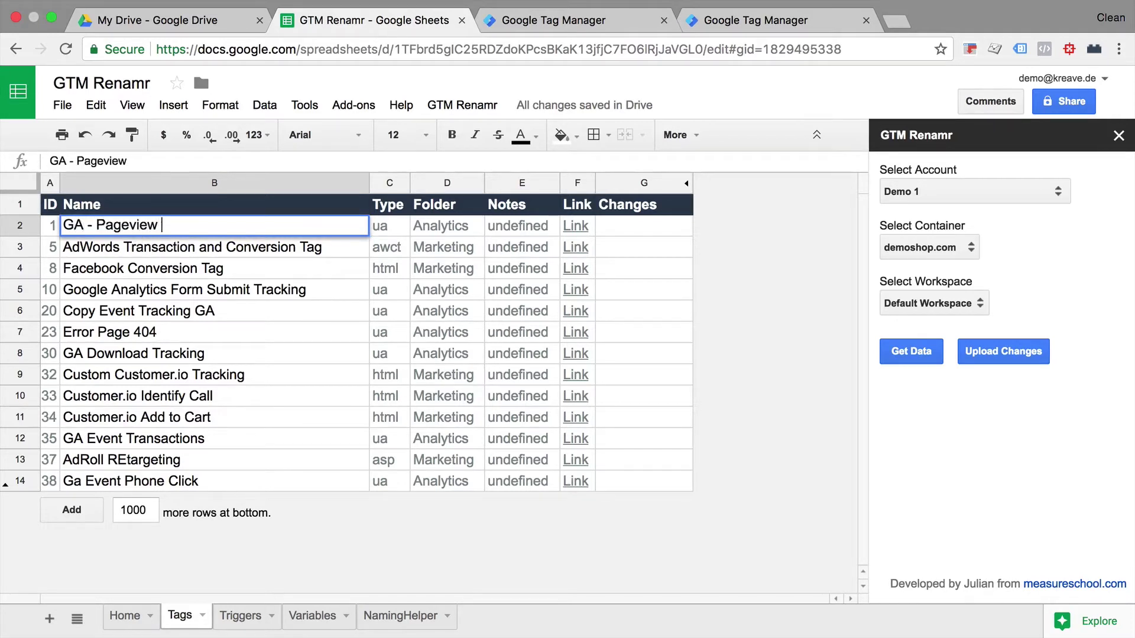
text(- All Pages)
key(Return)
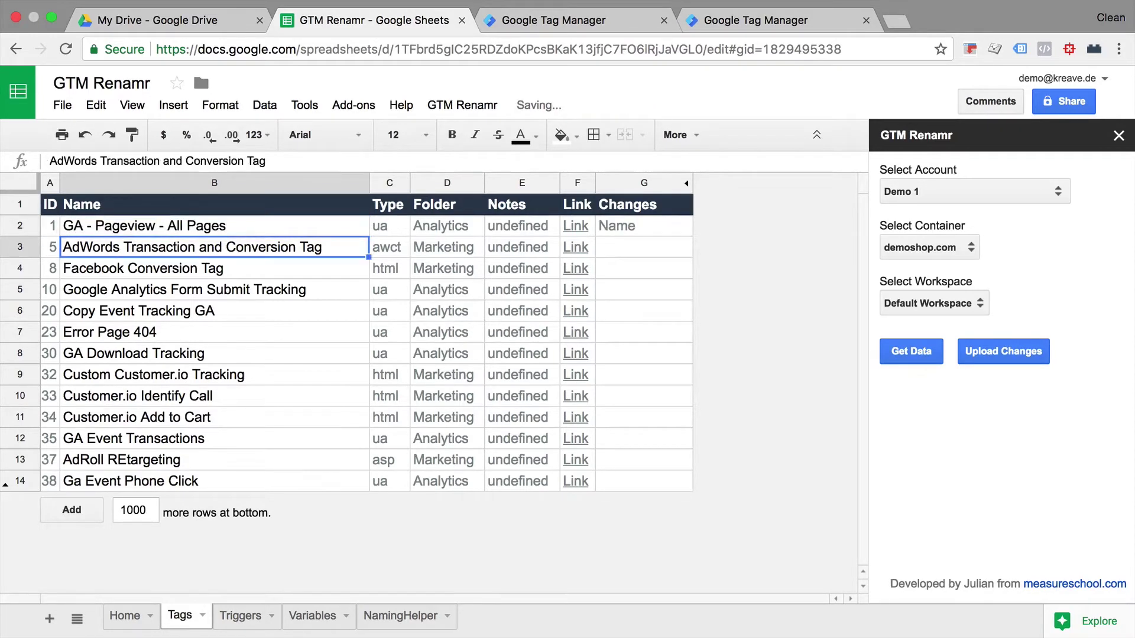
click(652, 227)
- Check the Changes formula flagging the rename and upload the change to Tag Manager
click(214, 247)
click(651, 226)
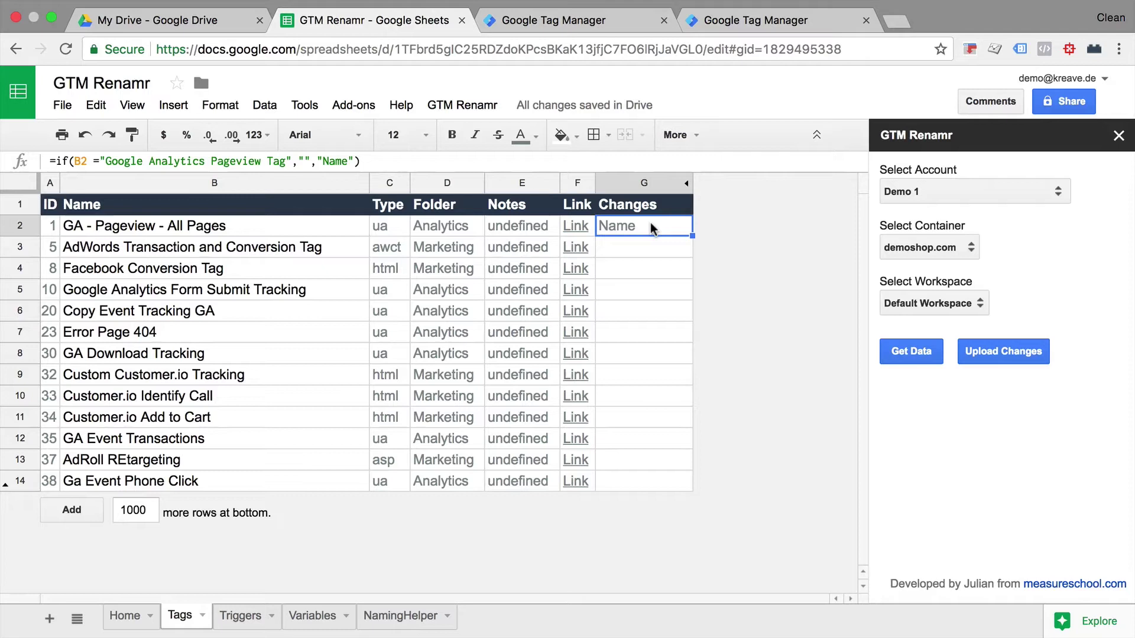
click(1015, 357)
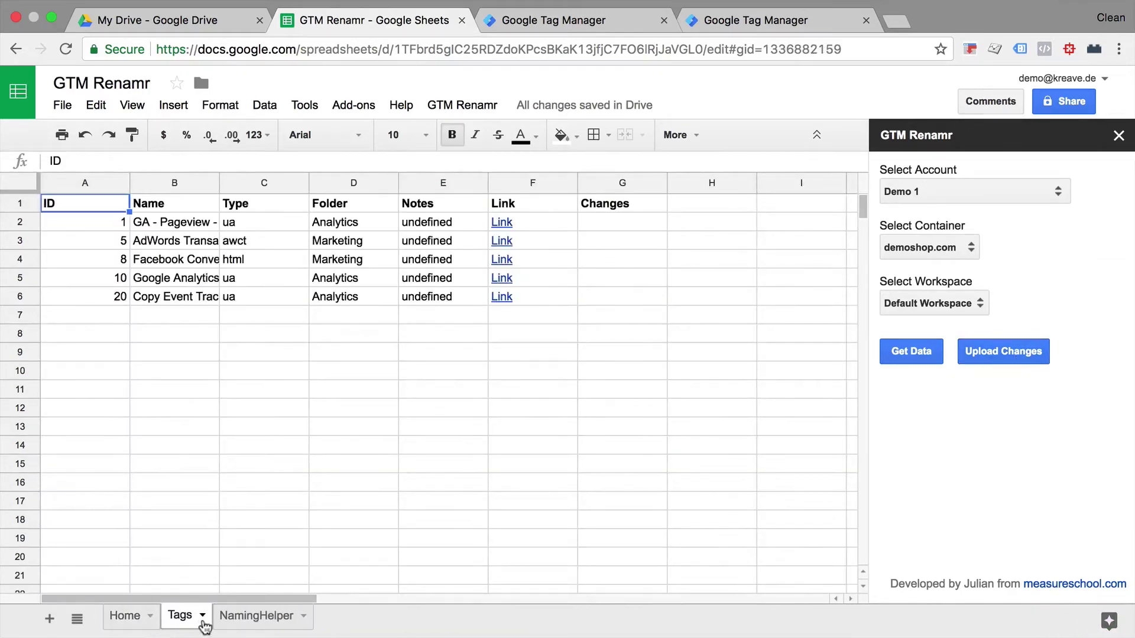
- Reload the Tag Manager tags list to confirm 'GA - Pageview - All Pages', then return to Sheets
click(752, 21)
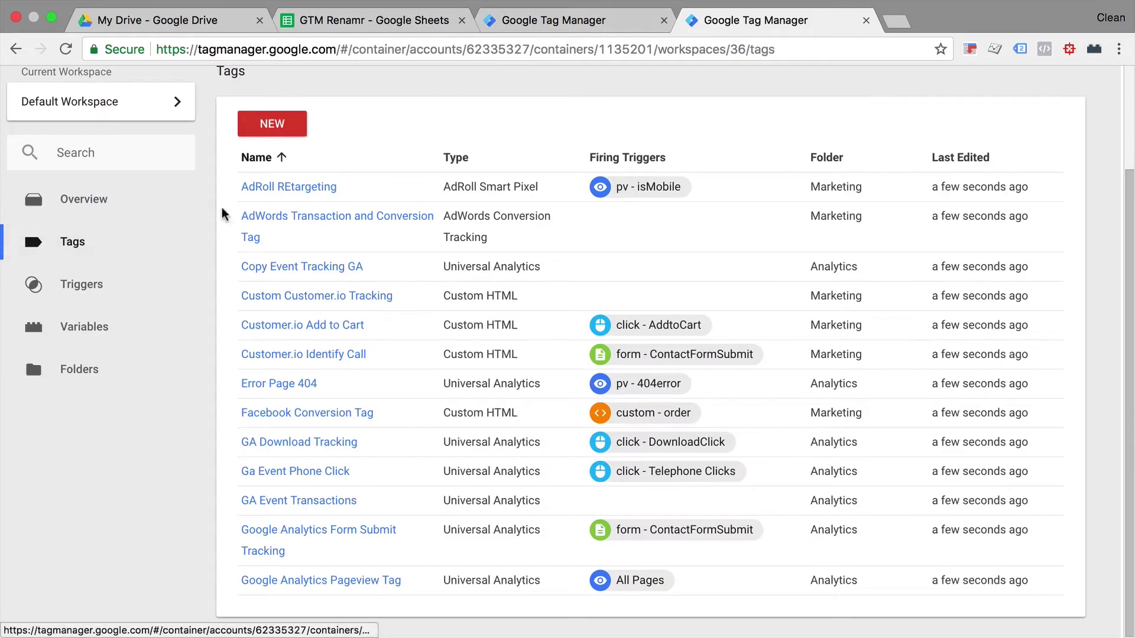
scroll(242, 199, up, 3)
key(super+r)
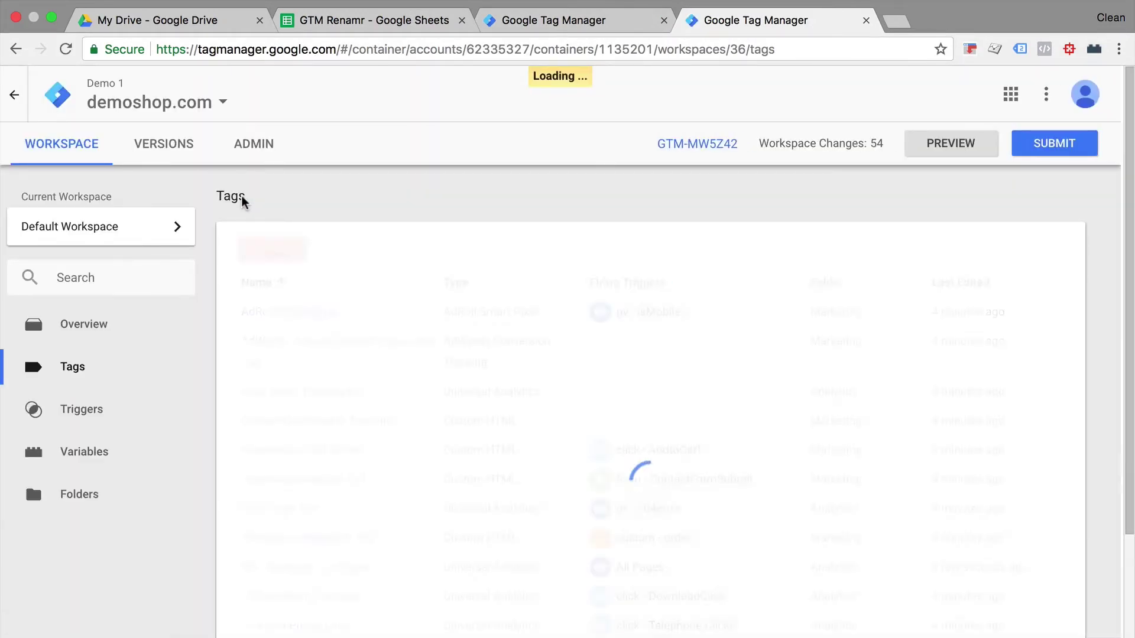
scroll(241, 198, down, 2)
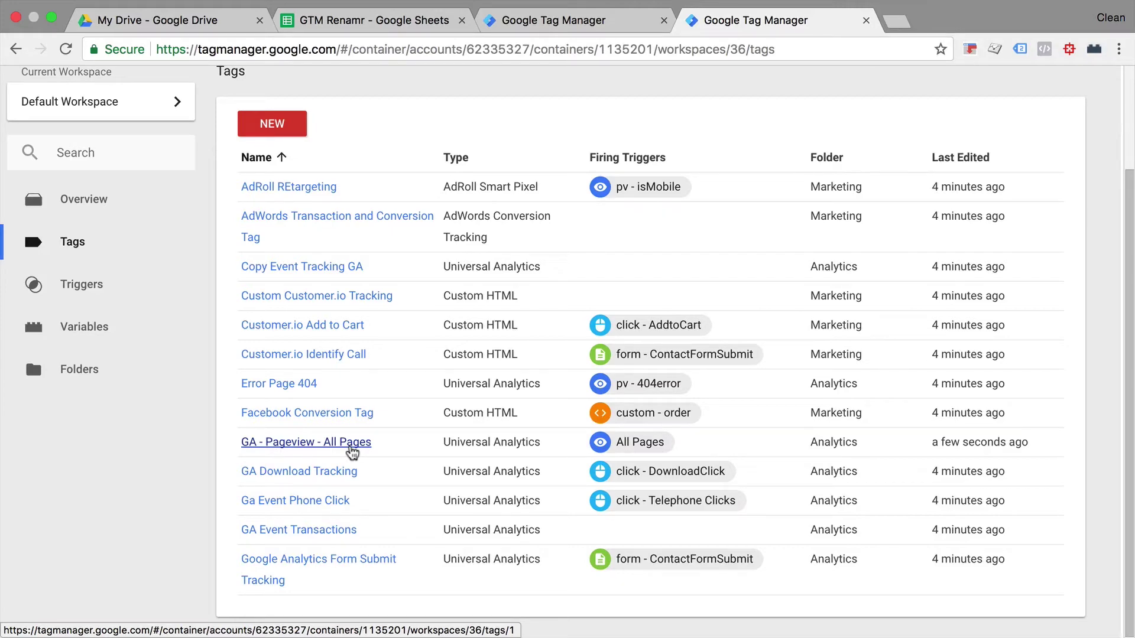
click(393, 19)
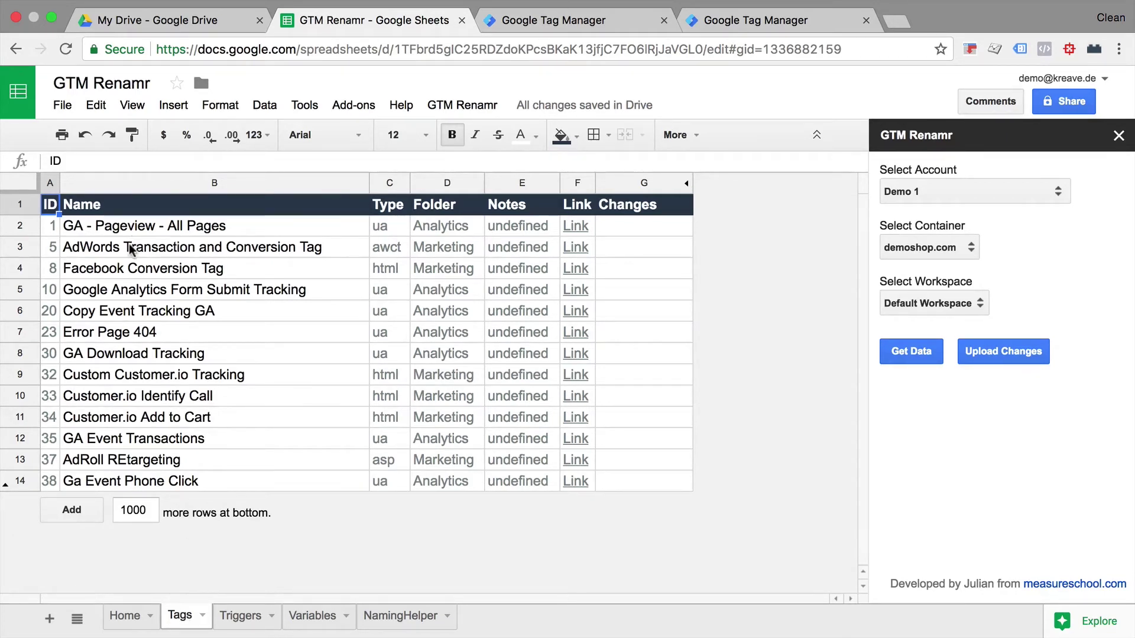
- Paste the twelve tag names from Tags B3:B14 into NamingHelper column F starting at F2
drag(129, 243, 128, 477)
key(super+c)
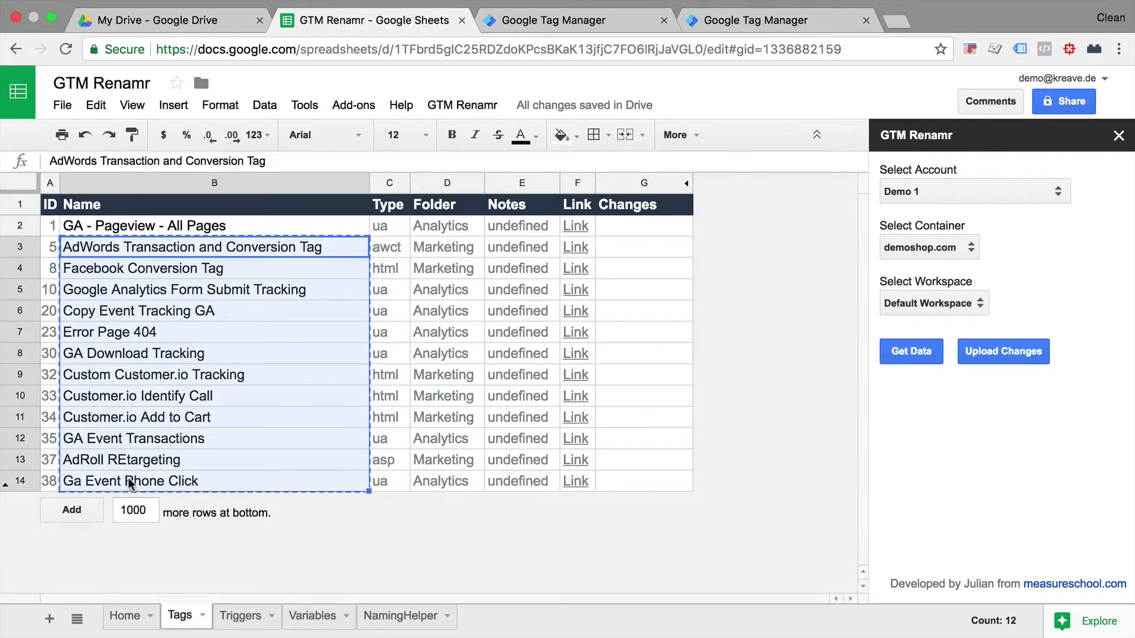
click(430, 617)
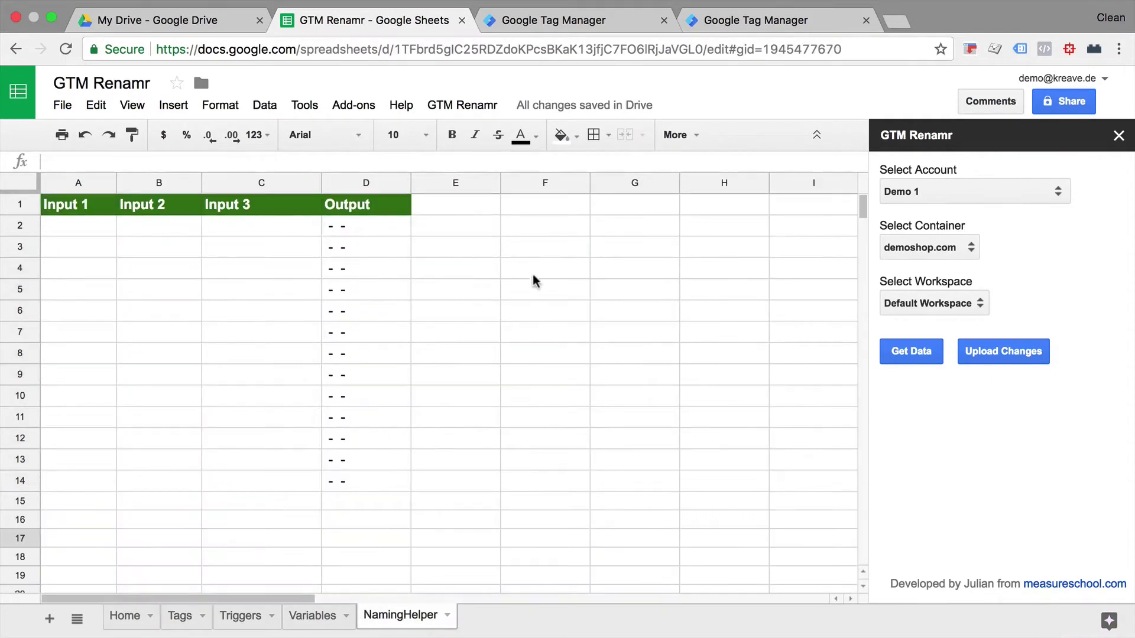
click(536, 224)
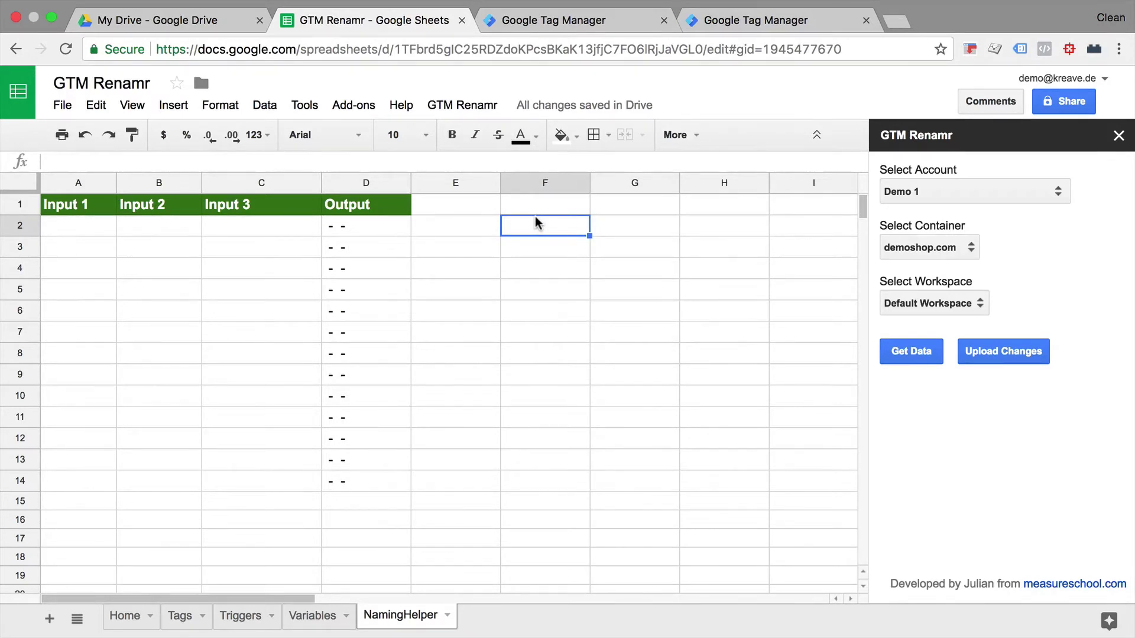
key(super+v)
click(540, 228)
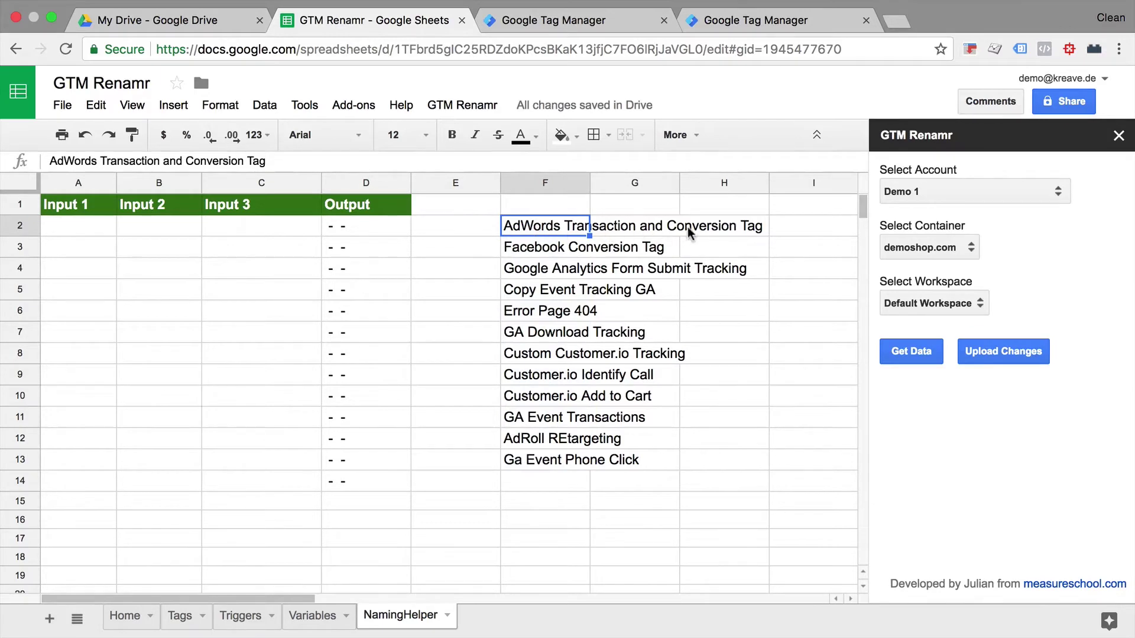
click(54, 236)
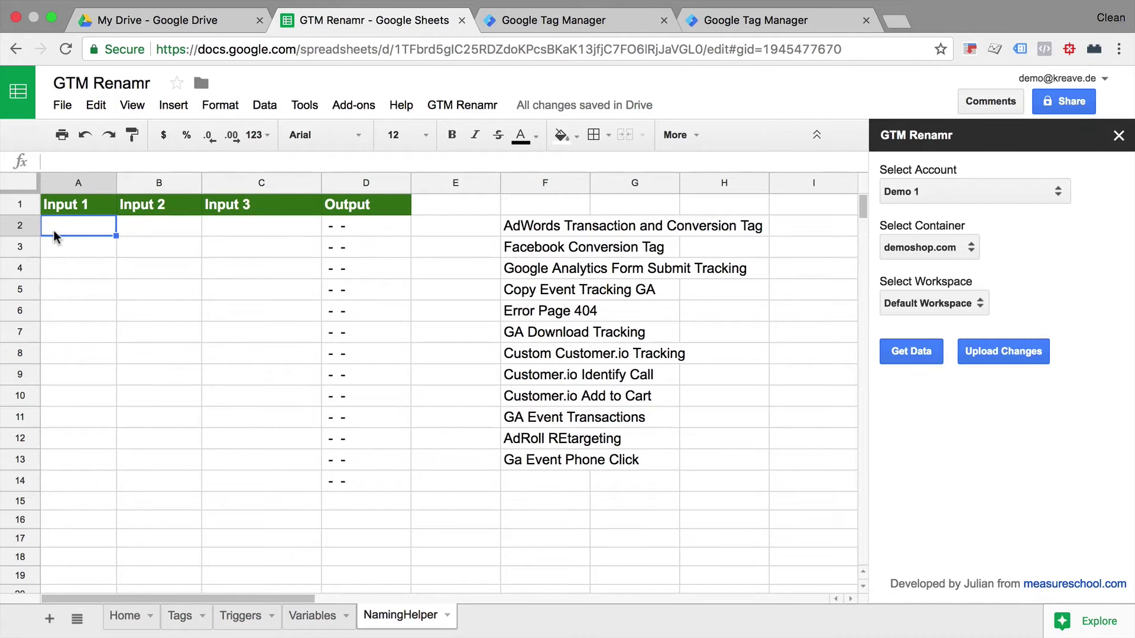
- Enter AdWords, Conversion and Transaction as the first tag's inputs in A2:C2
text(AdWords)
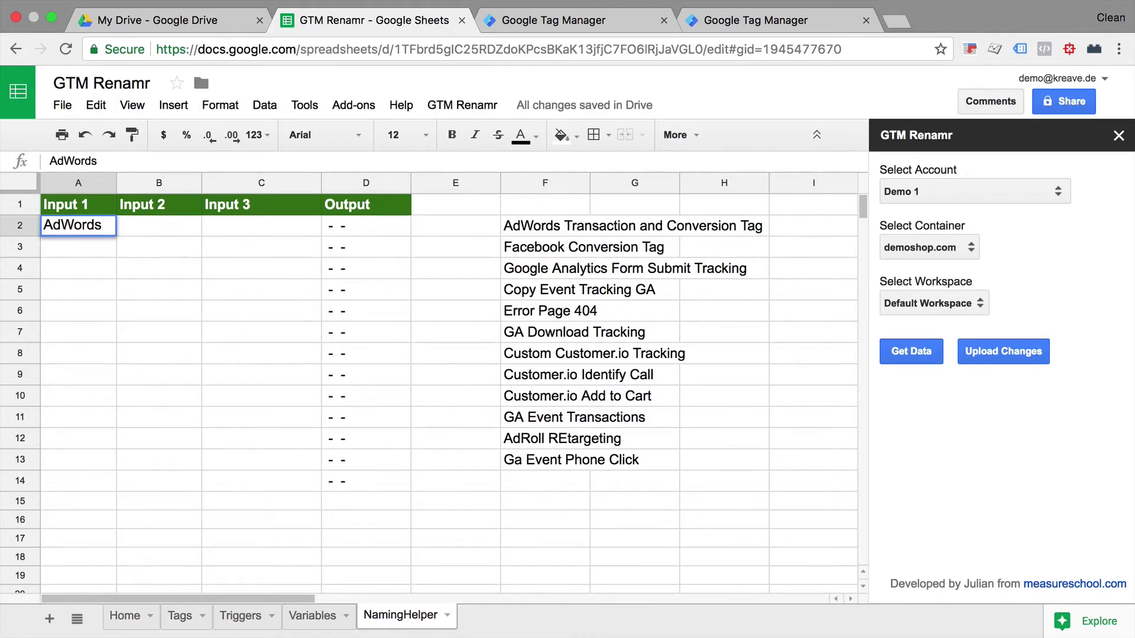
key(Tab)
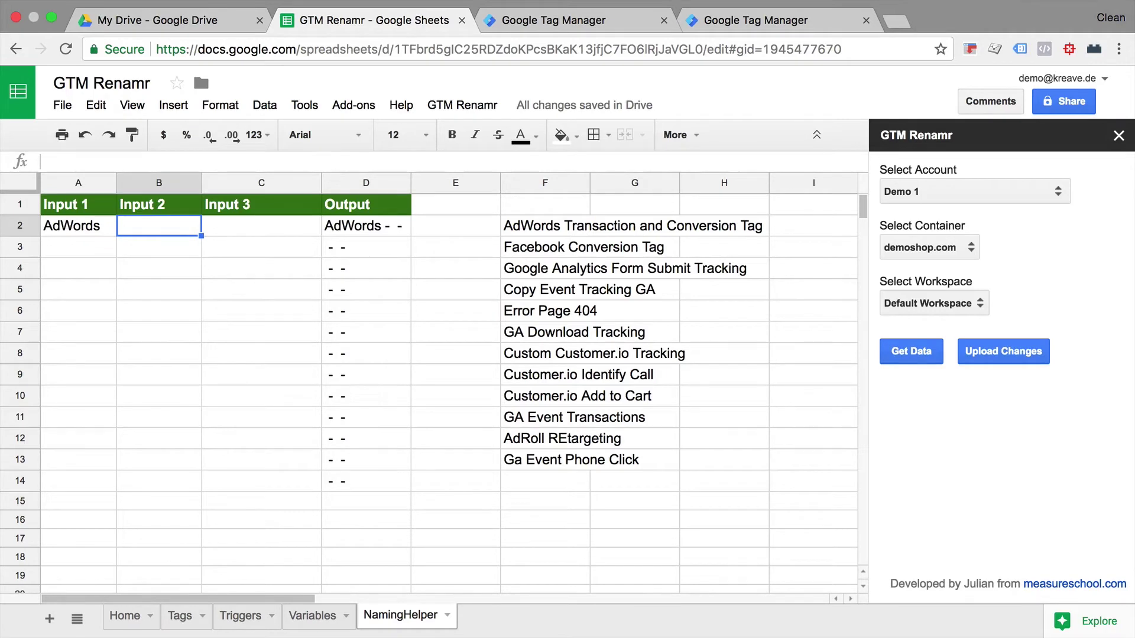
text(Conversion)
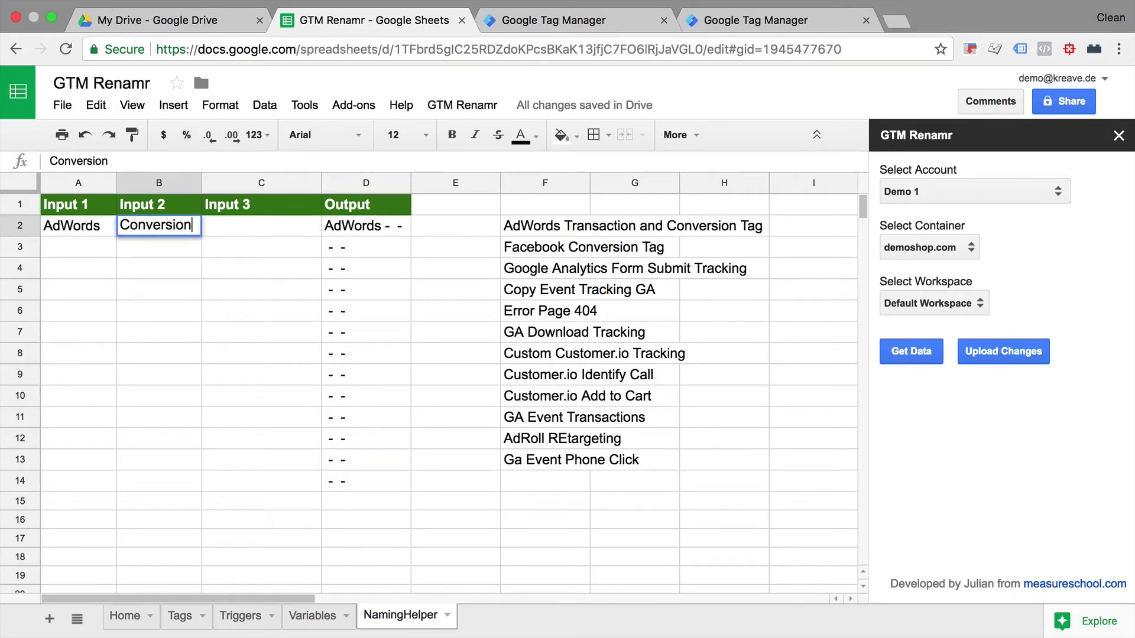
key(Tab)
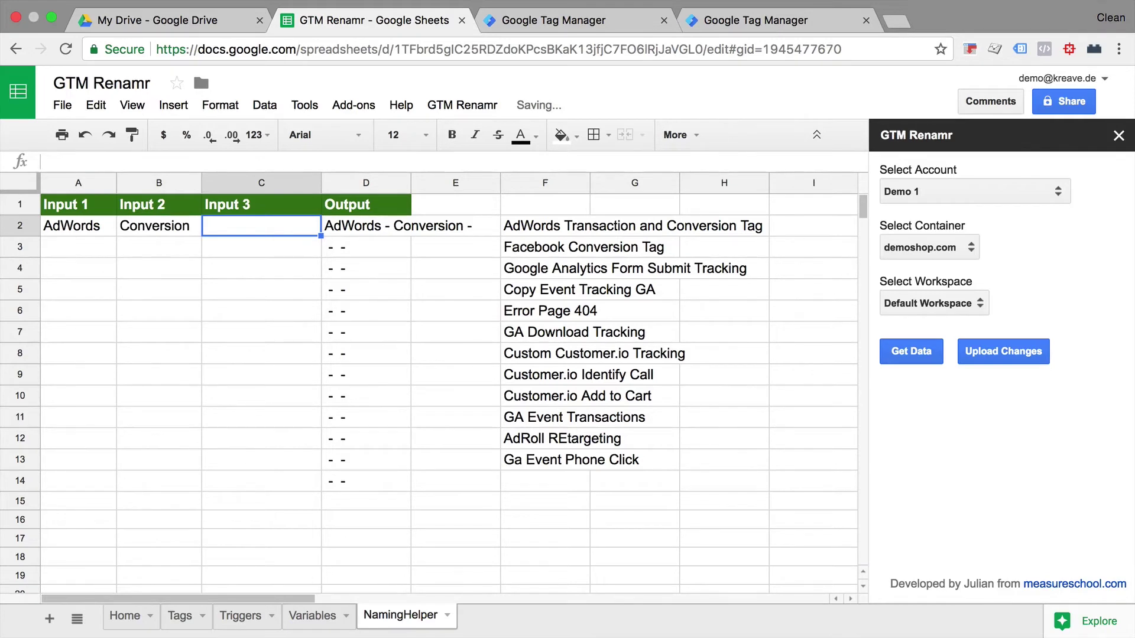
text(Transaction)
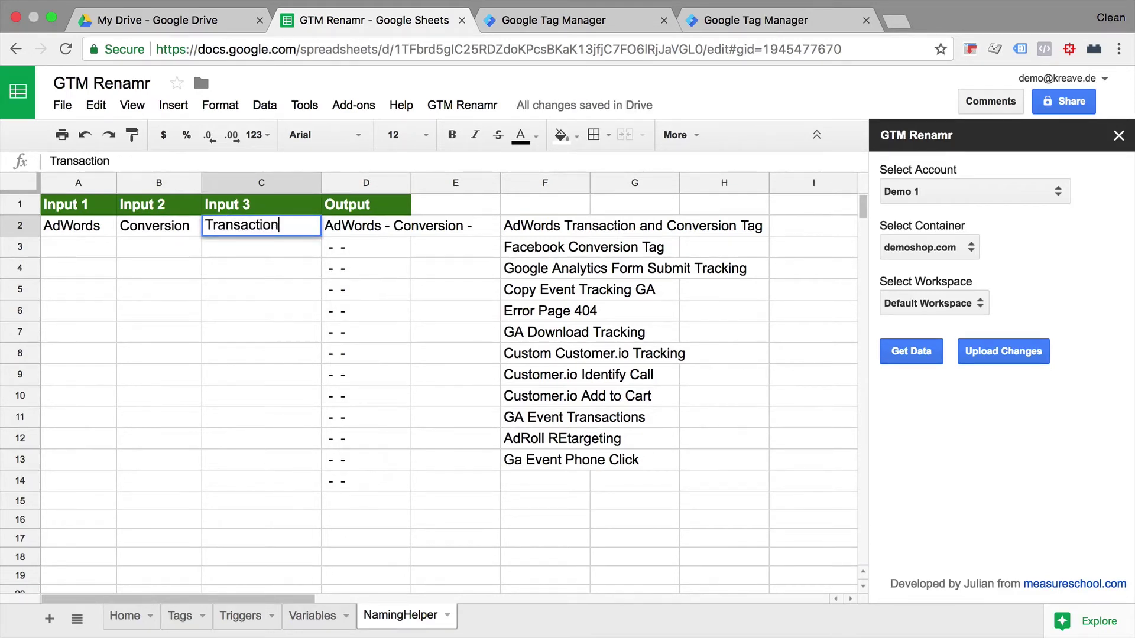
key(Return)
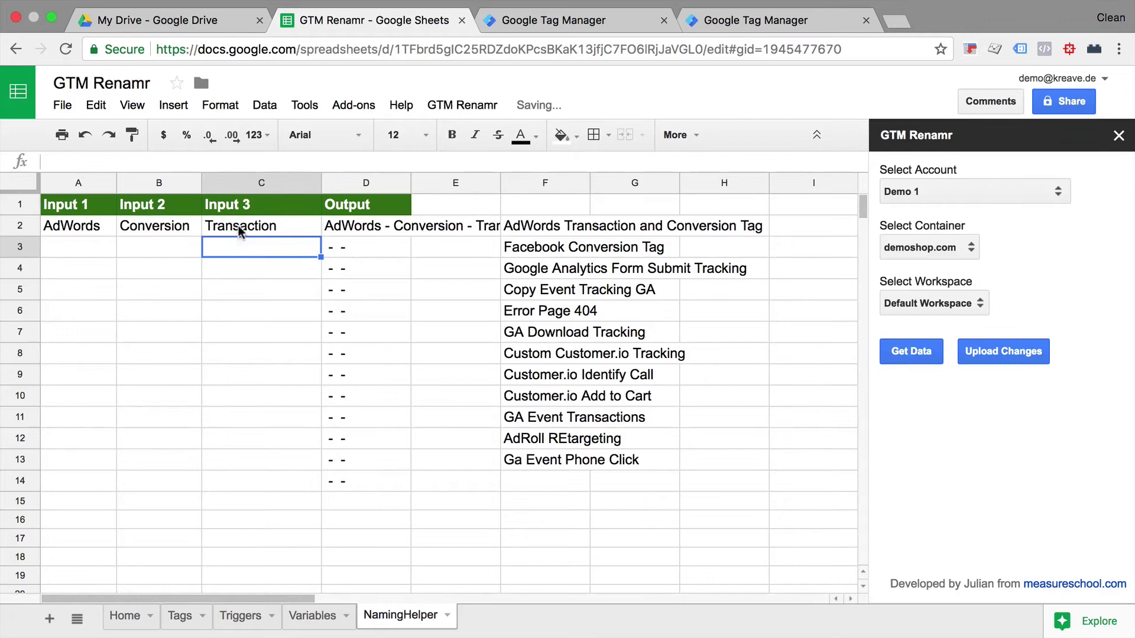
click(384, 228)
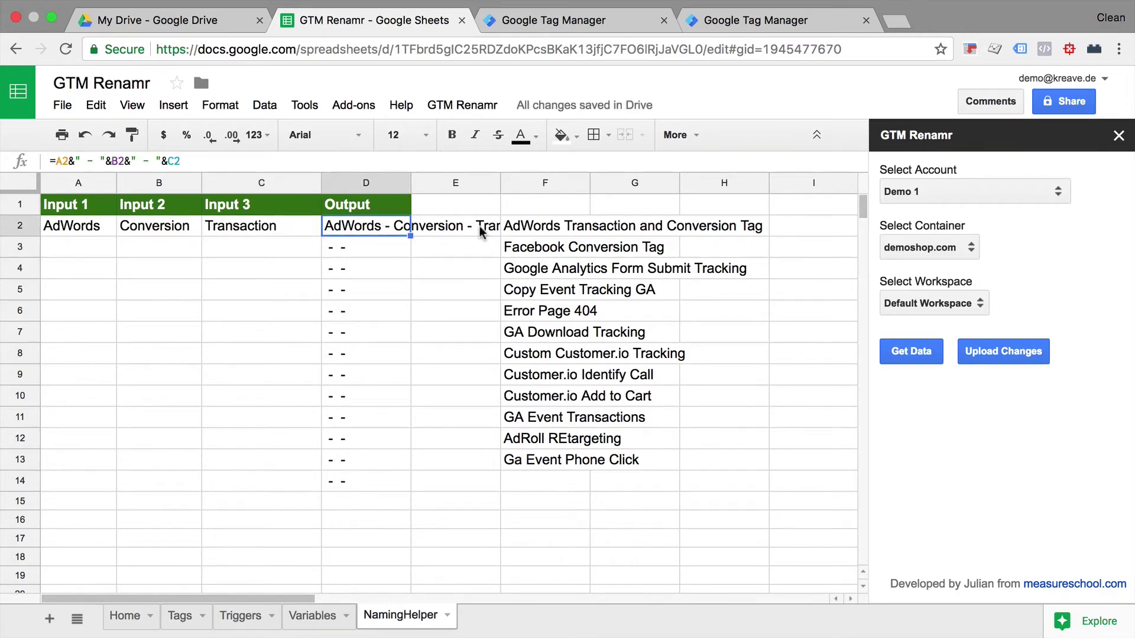
- Paste the remaining tags' inputs from A3 and compare the Output names with column F
click(189, 616)
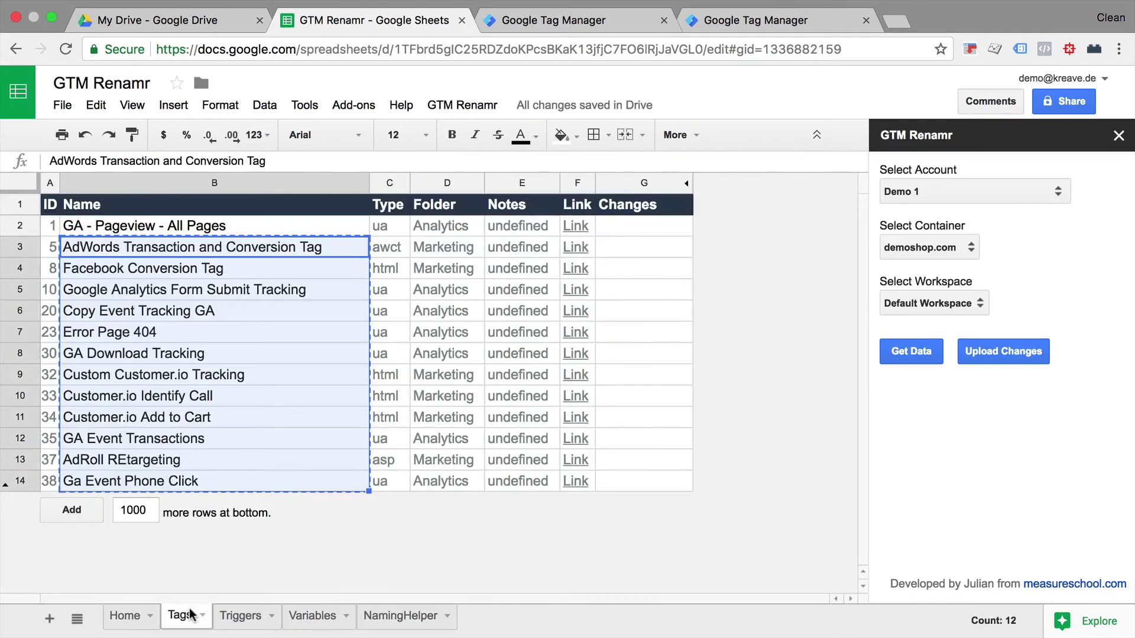
click(402, 615)
click(51, 252)
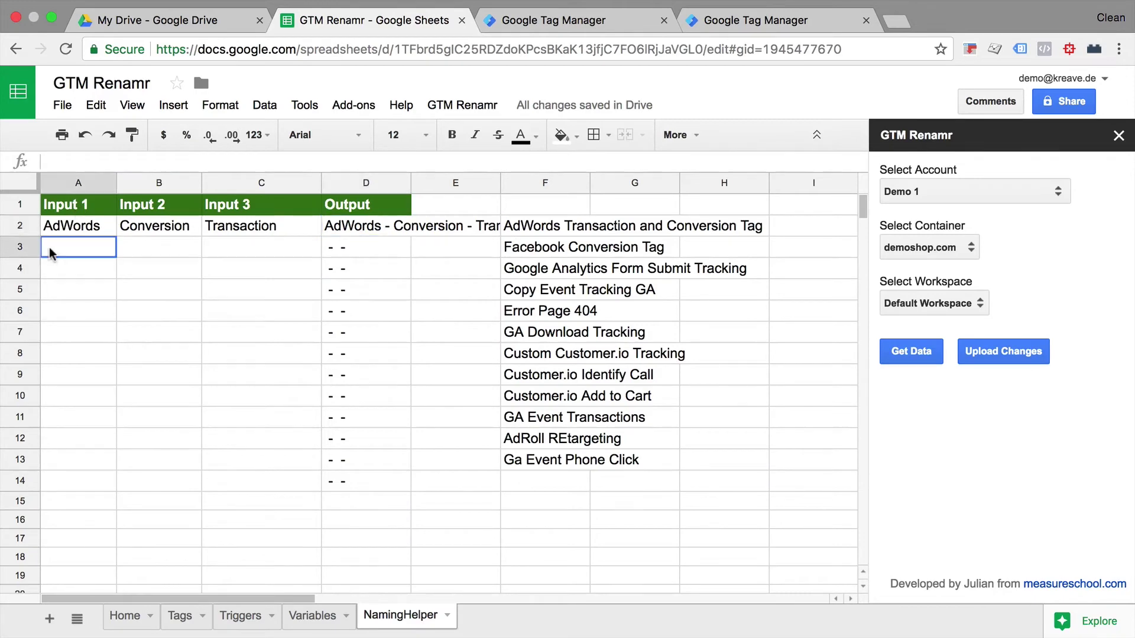
text(Fb	Event	Transaction GA	Event	Form Submit GA	Event	Copy Action GA	Event	Error Page GA	Event	Donwload Customer.io	Pageview	All Pages Customer.io	Event	Identify Customer.io	Event	Add to Cart GA	Event	Transaction AdRoll	Pageview	All Pages GA	Event	Phone Click)
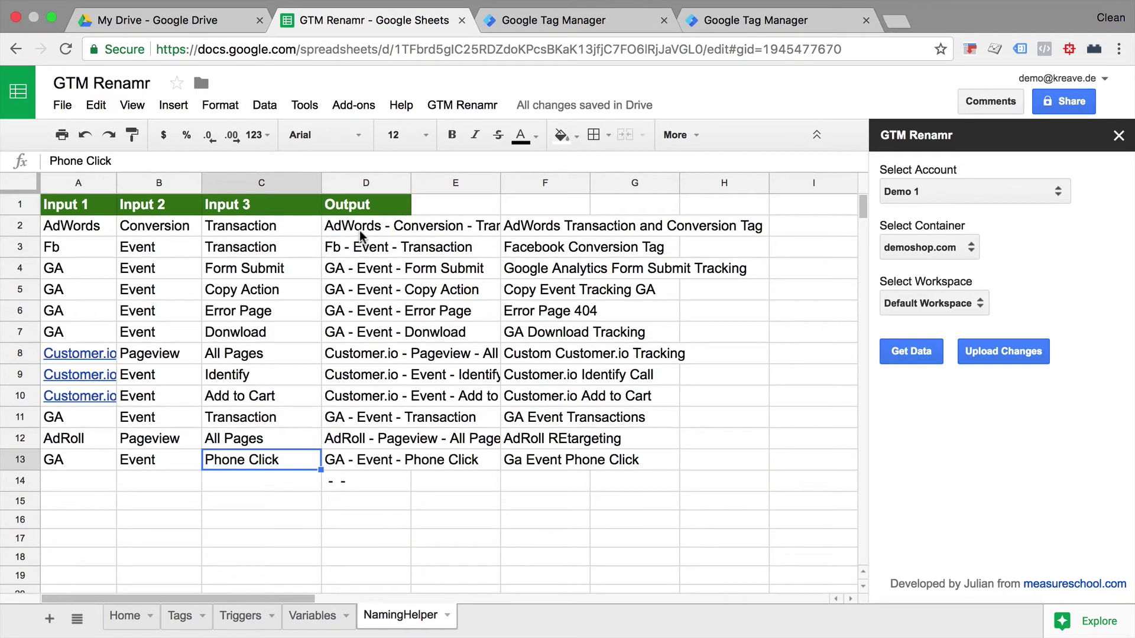
drag(363, 228, 372, 455)
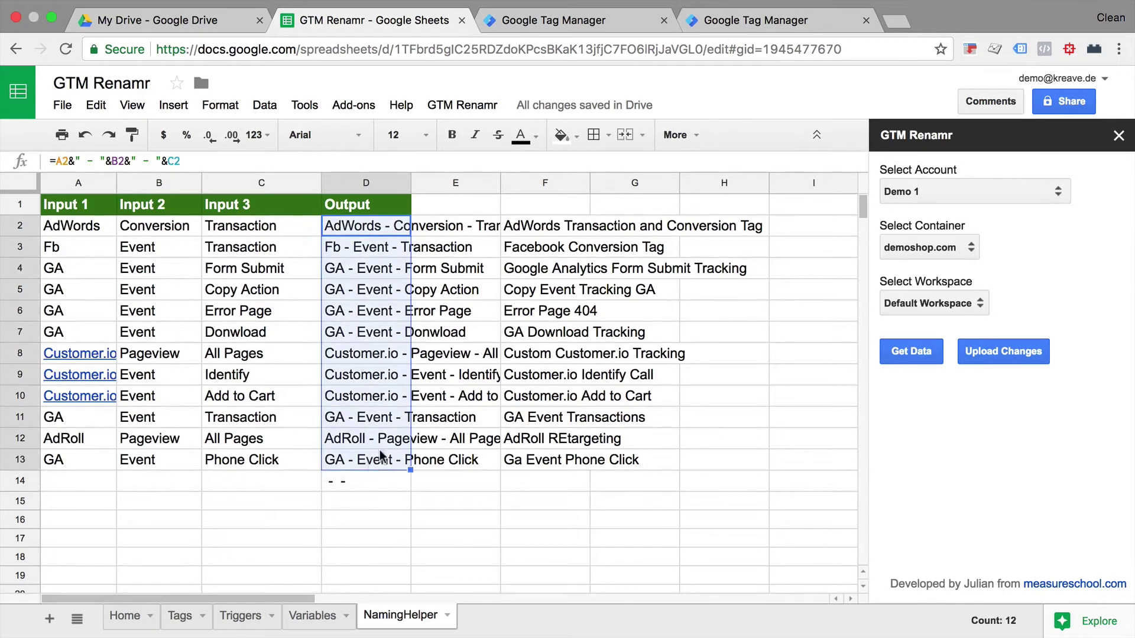
drag(540, 230, 539, 443)
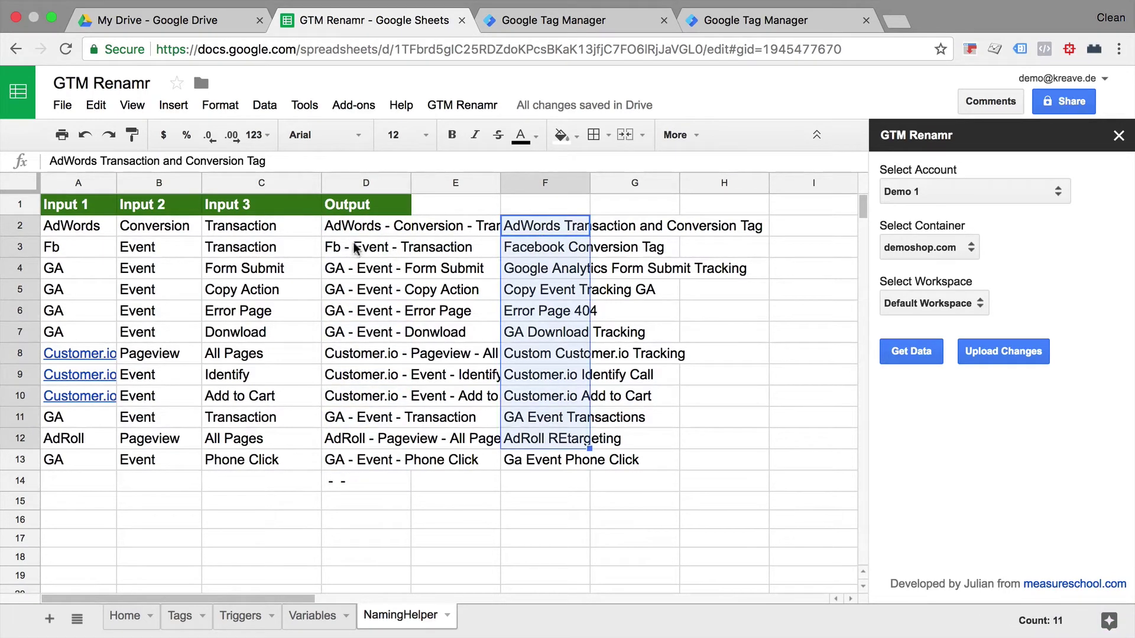
- Paste the Output names D2:D13 into the Tags sheet from B3 as values only
click(359, 225)
drag(359, 225, 365, 467)
key(ctrl+c)
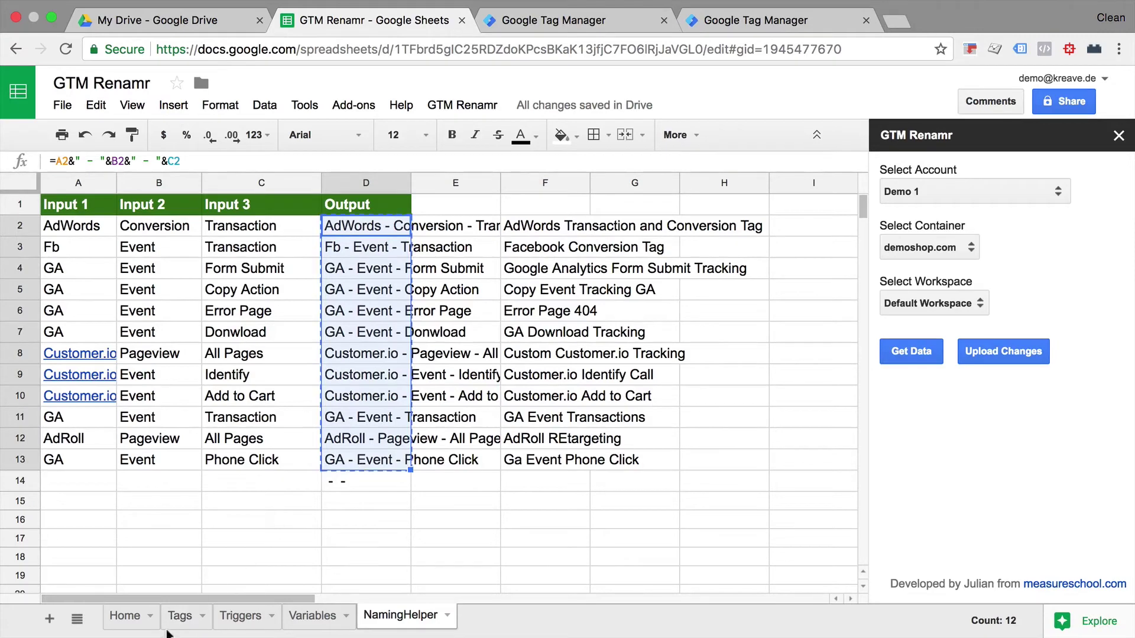
click(176, 627)
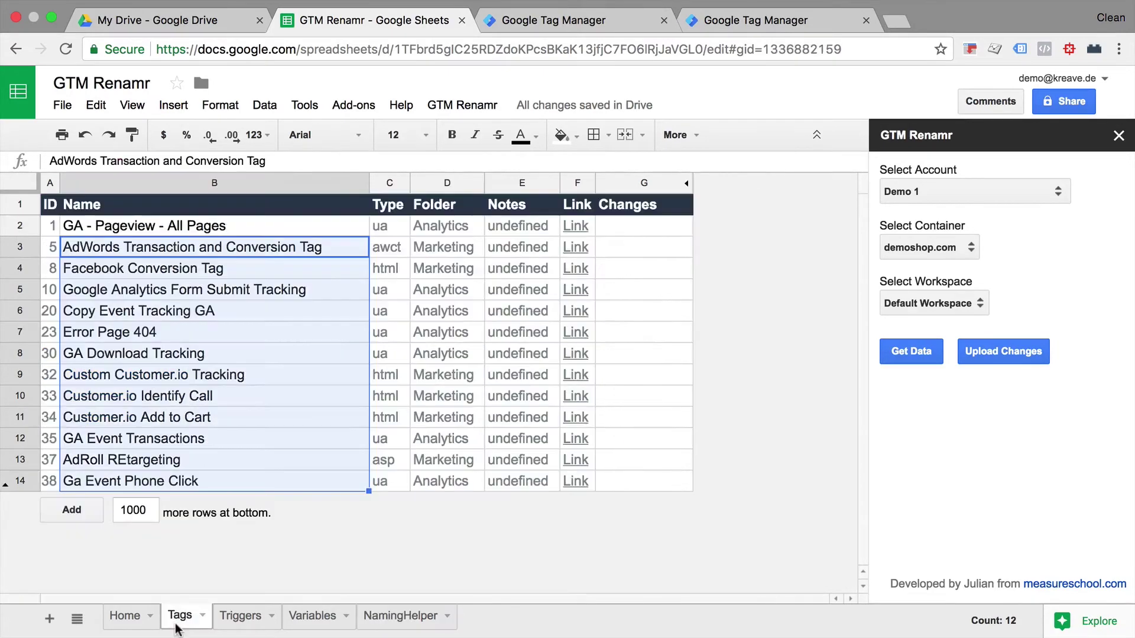
click(190, 289)
click(184, 251)
key(ctrl+v)
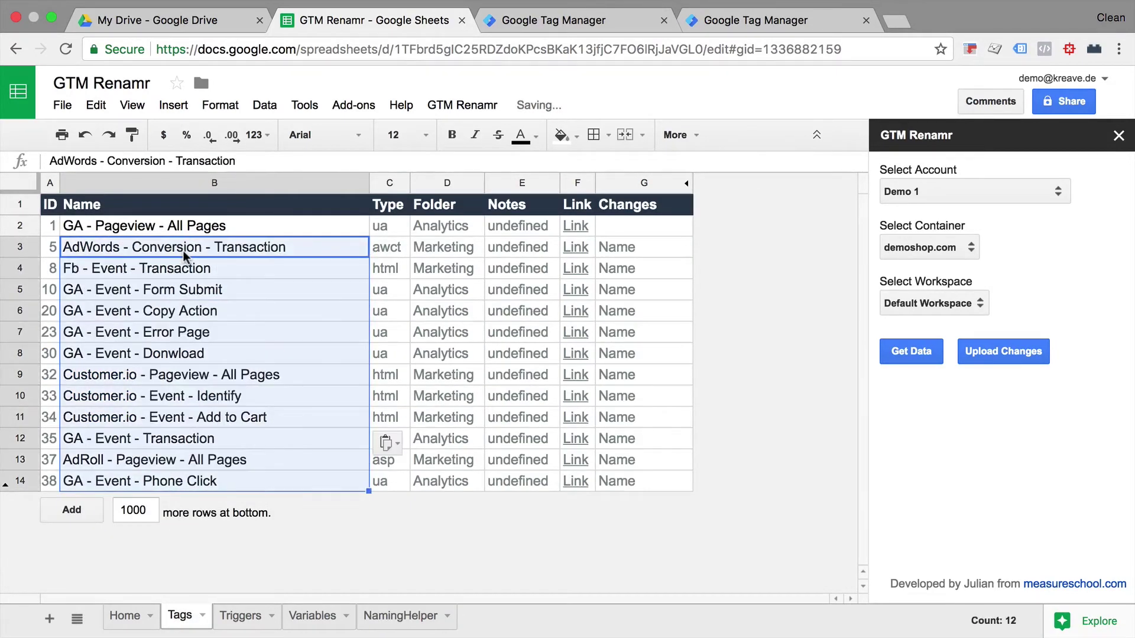
right_click(183, 251)
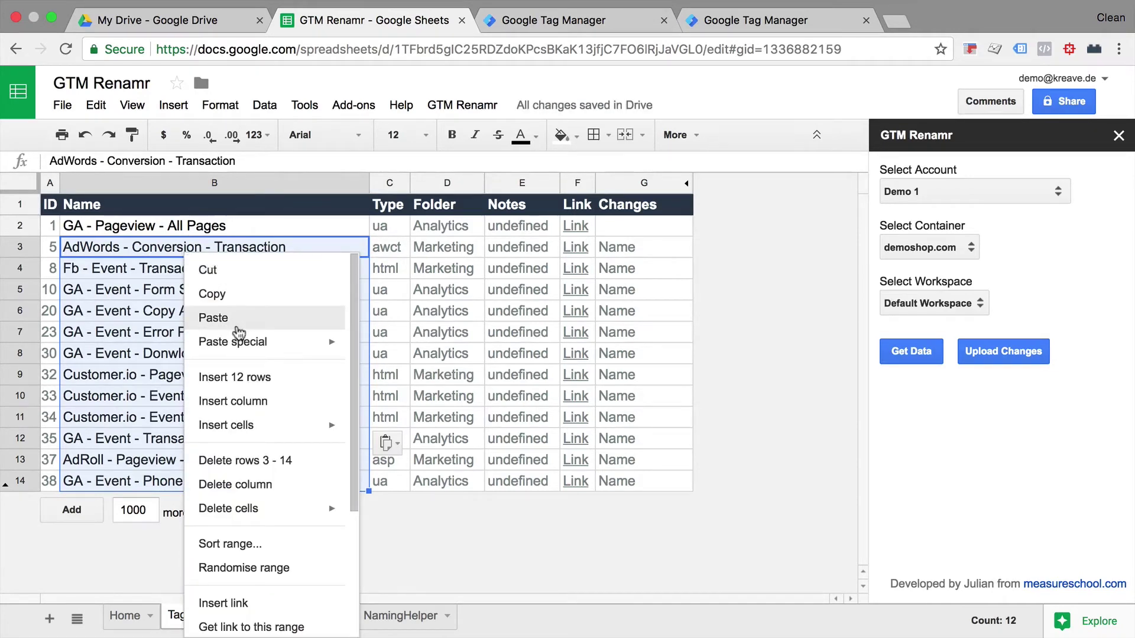
mouse_move(246, 355)
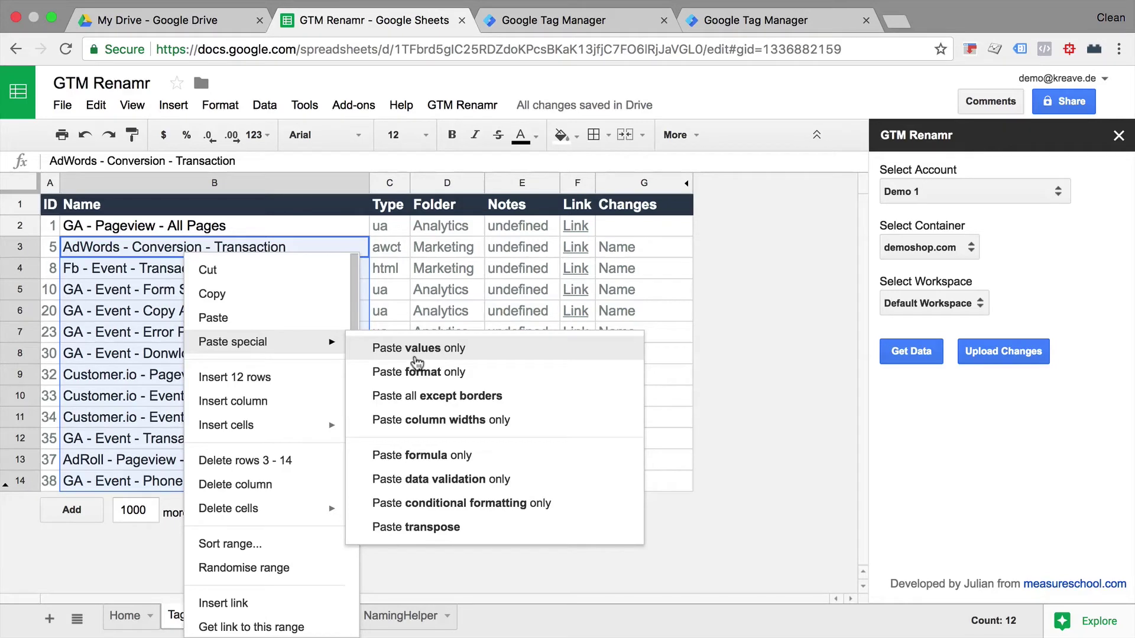
click(136, 321)
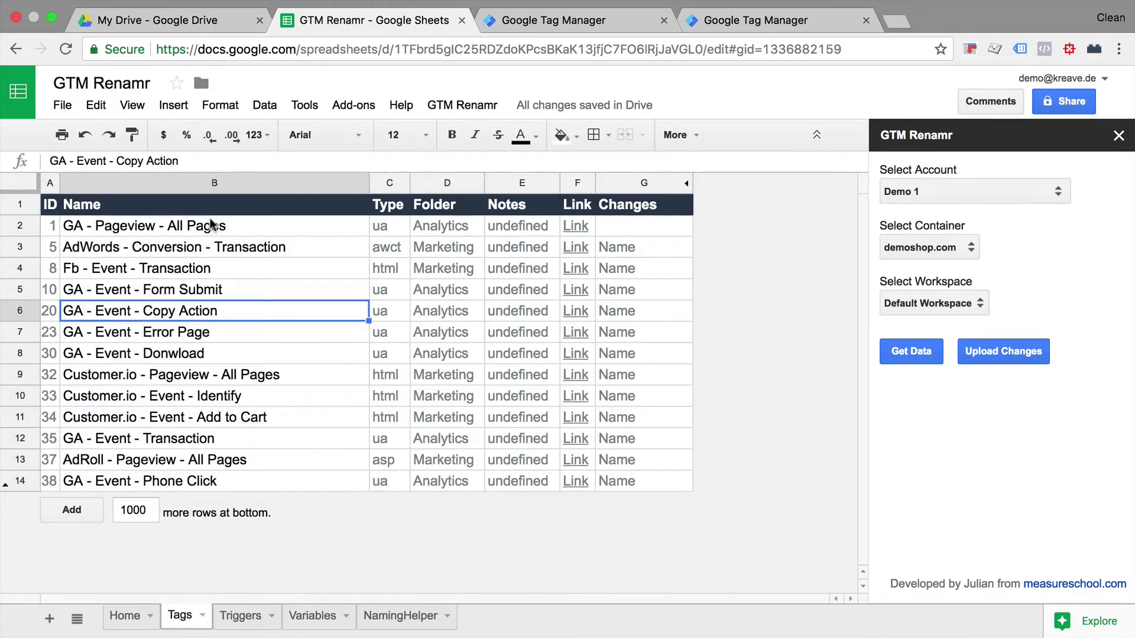
- Review the flagged Changes and new names, then upload the renamed tags to Tag Manager
drag(644, 247, 691, 480)
drag(266, 270, 265, 468)
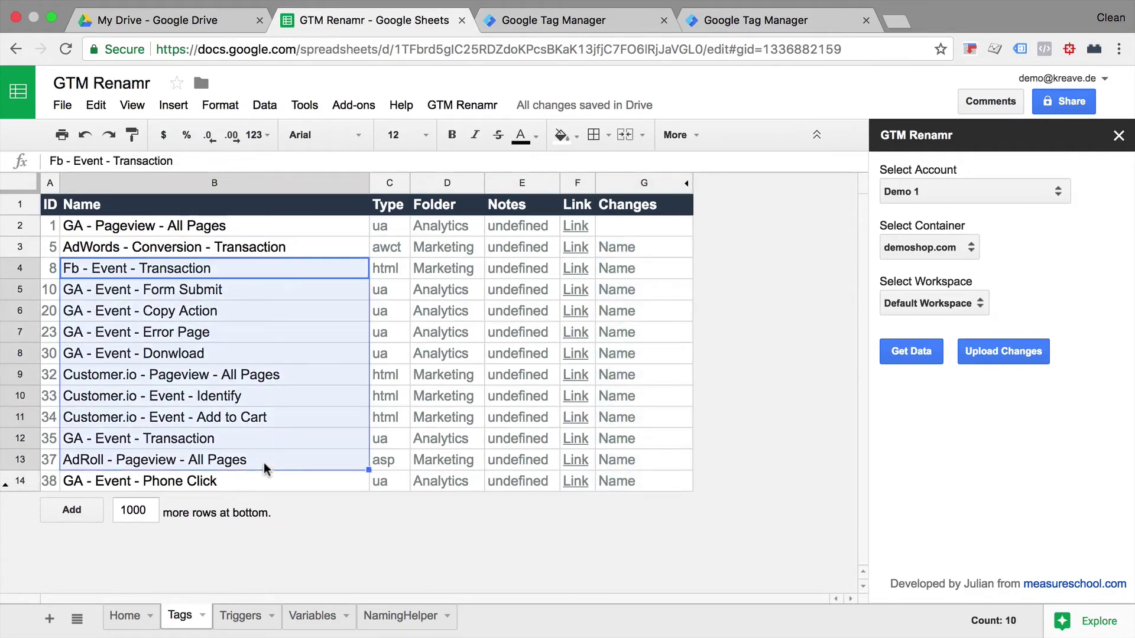
click(1026, 355)
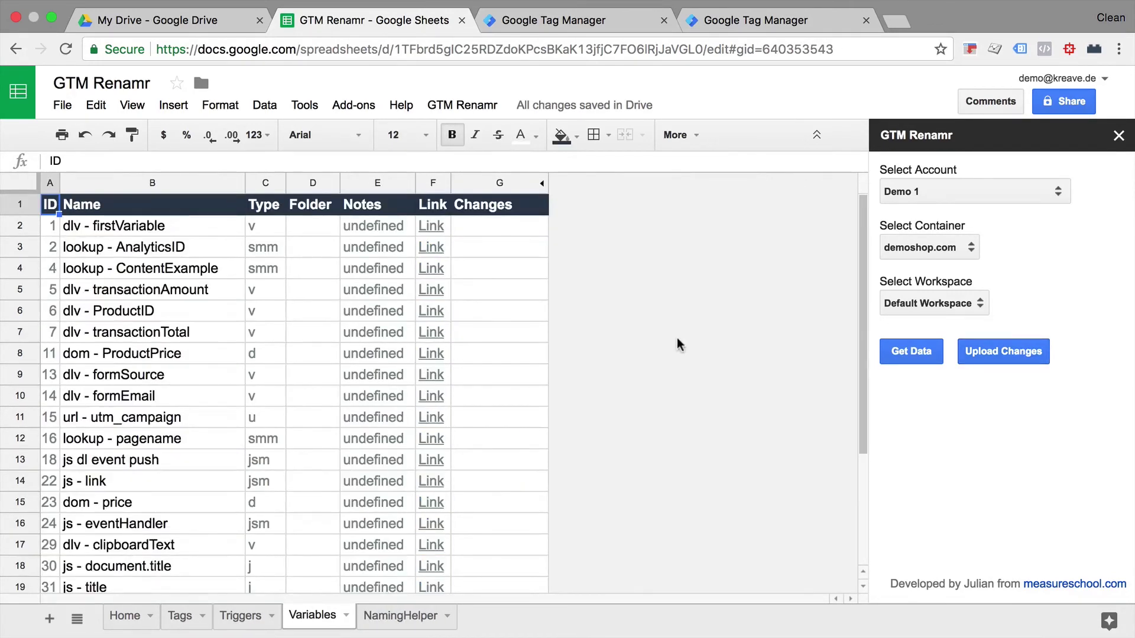
- Reload Tag Manager to see all twelve renamed tags, then return to the spreadsheet
click(778, 22)
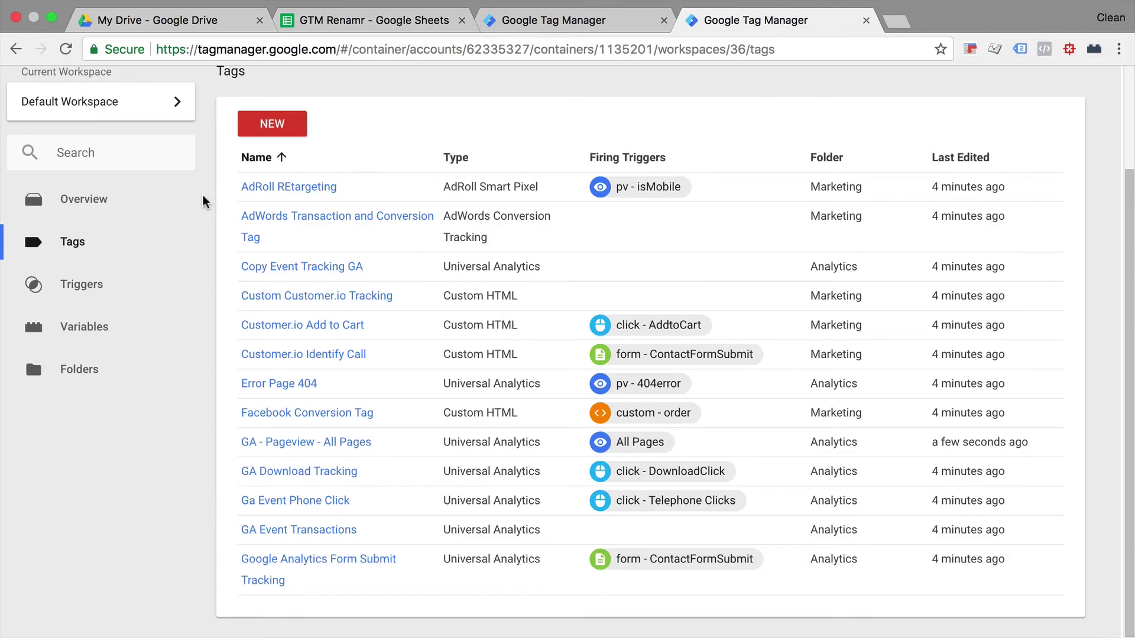
key(super+r)
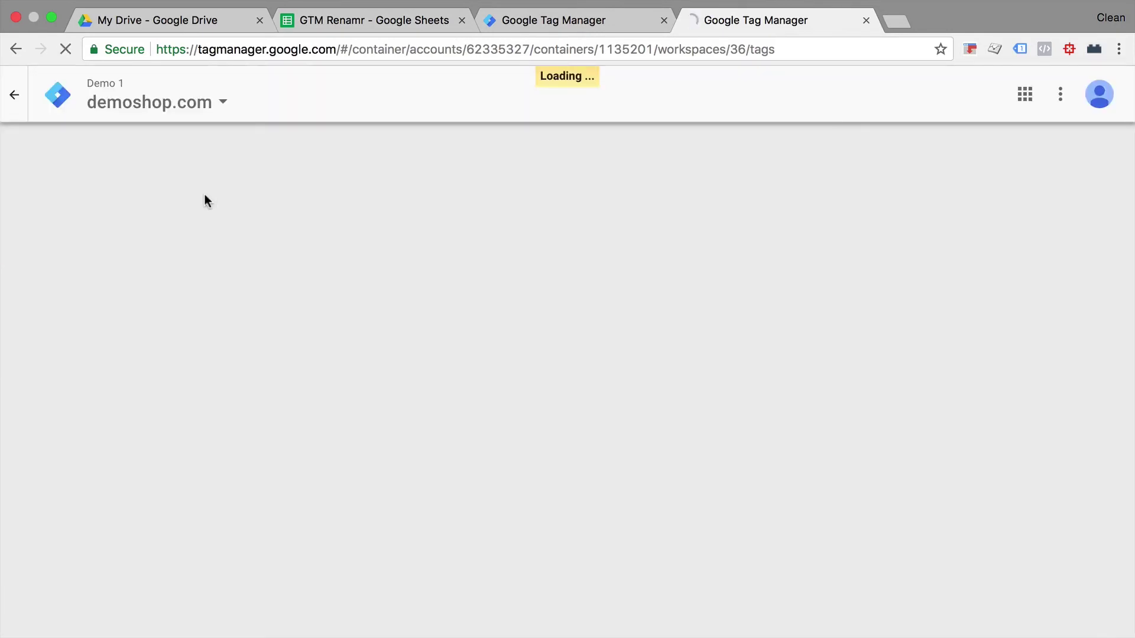
scroll(207, 200, down, 3)
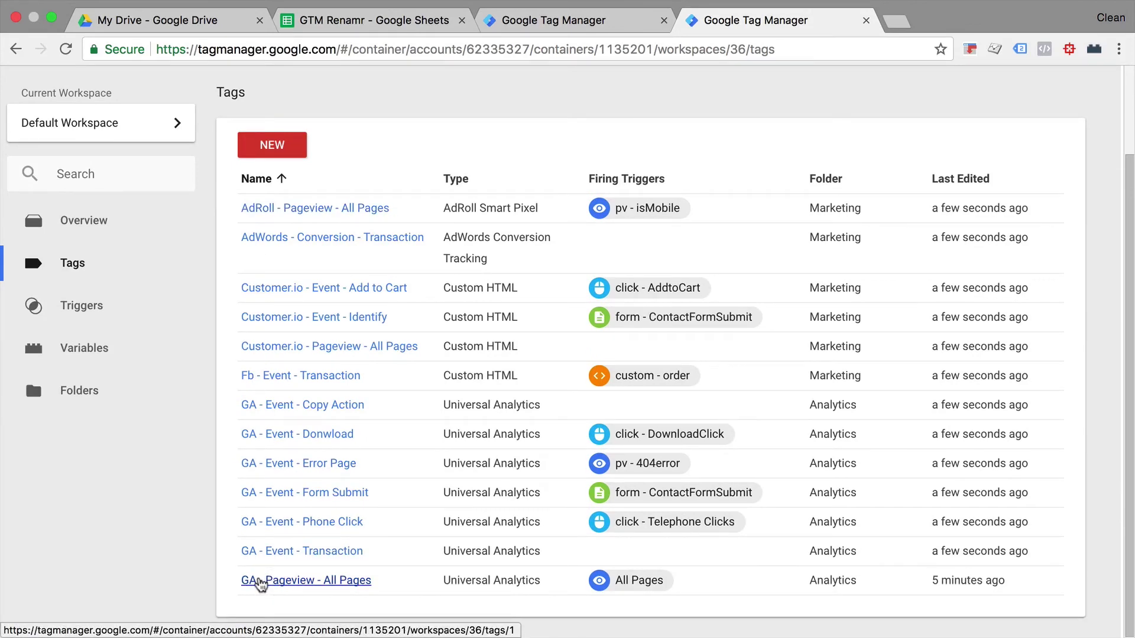
click(360, 18)
click(199, 374)
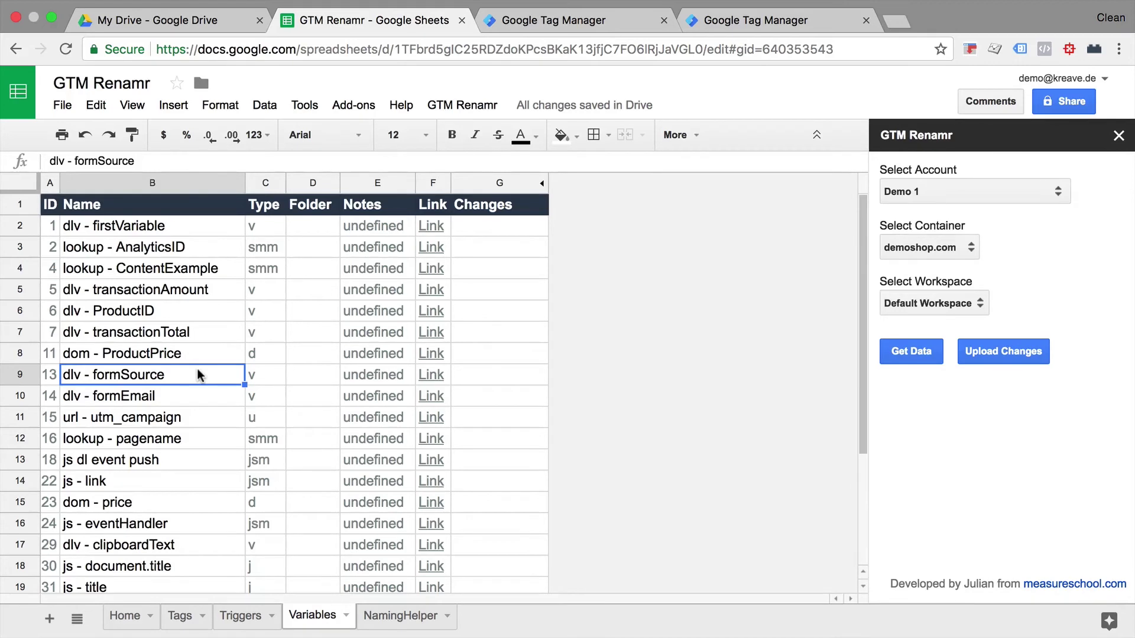
scroll(197, 368, down, 1)
scroll(196, 367, up, 1)
click(363, 212)
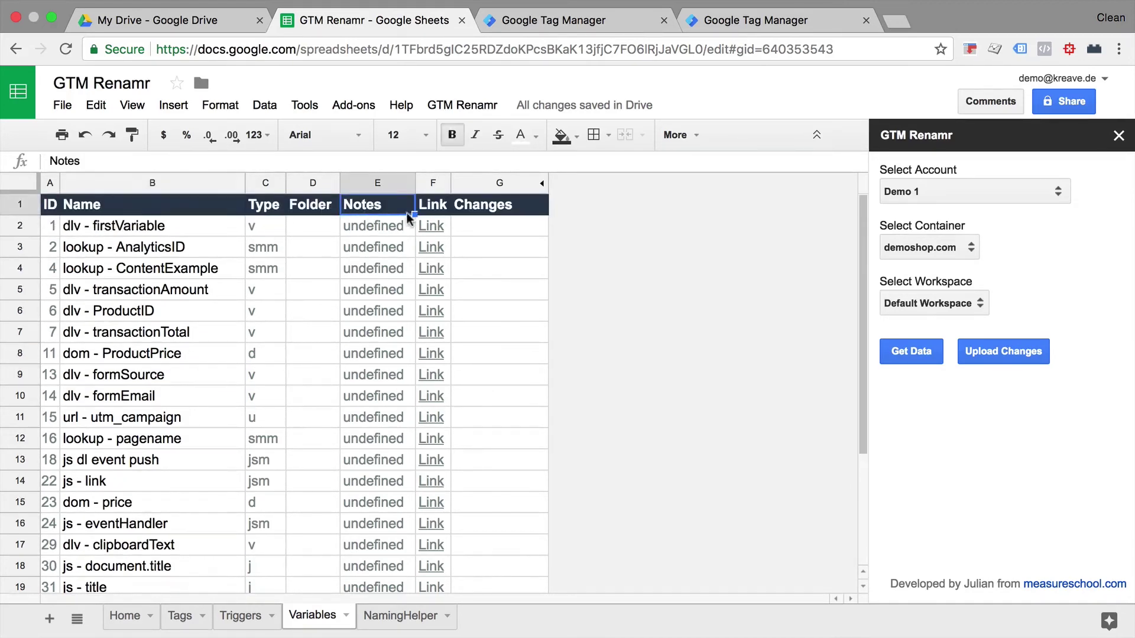
click(433, 209)
click(510, 208)
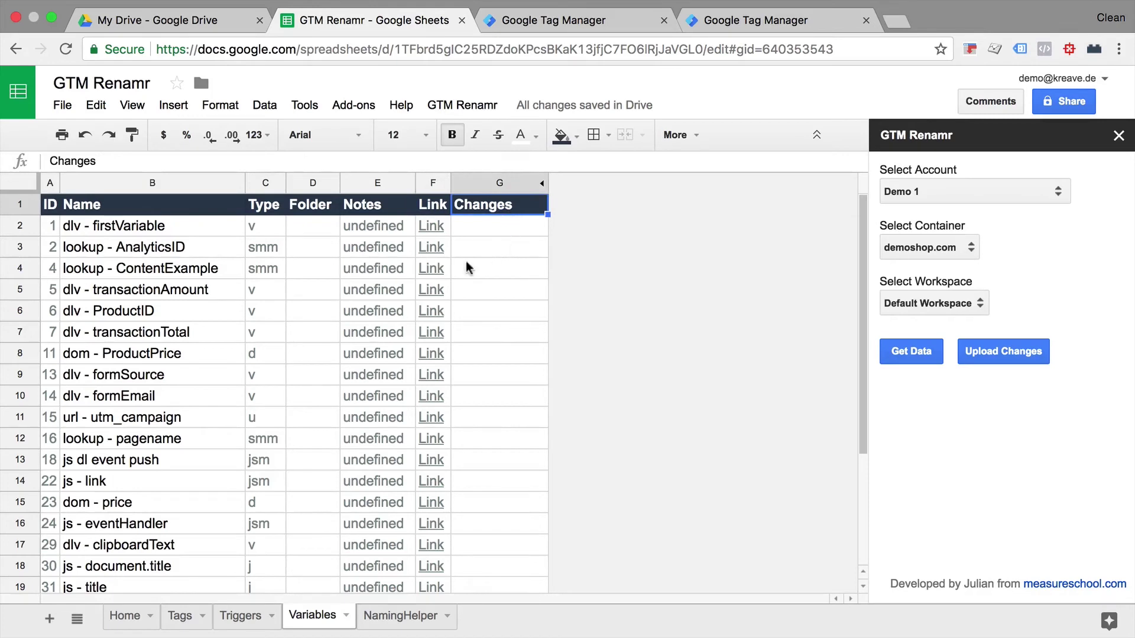
drag(258, 233, 371, 348)
click(372, 350)
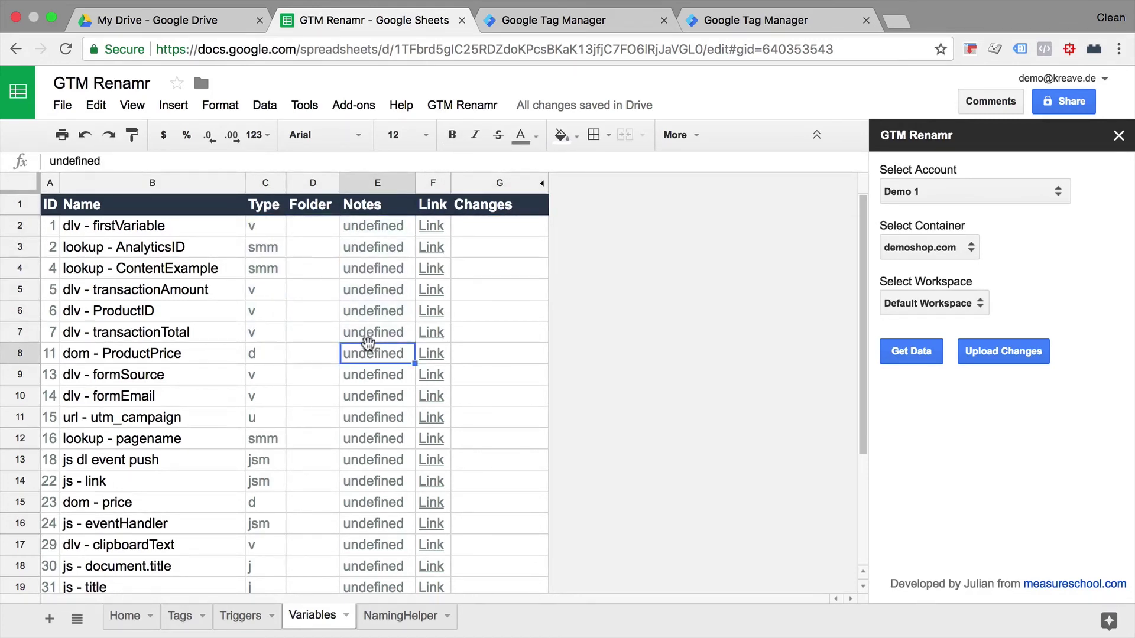
drag(190, 231, 198, 329)
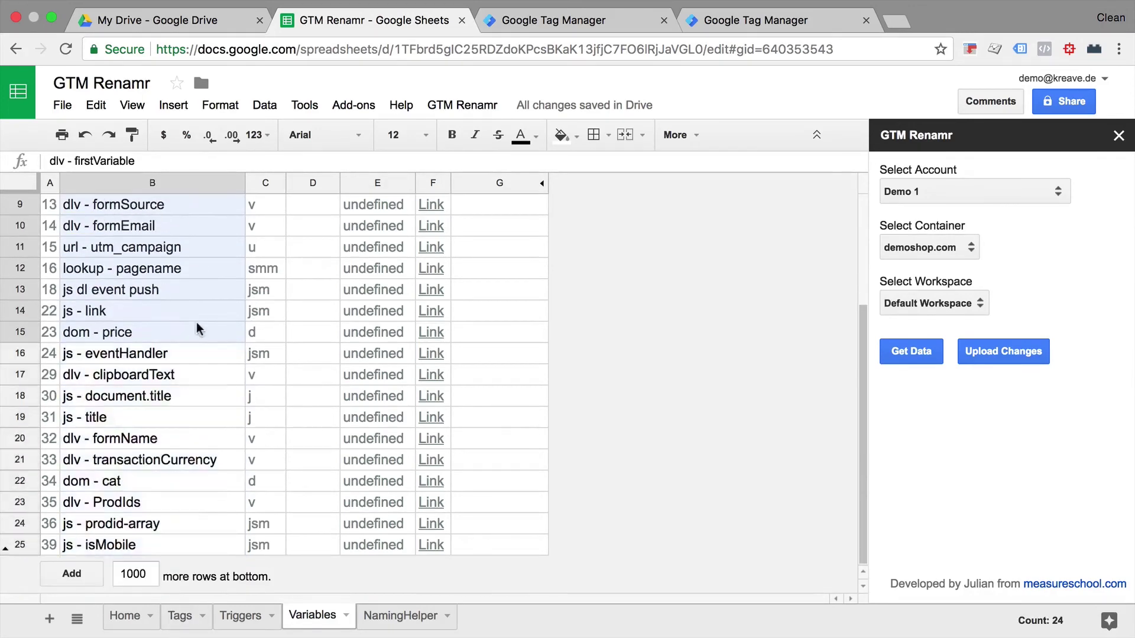
scroll(198, 329, up, 3)
click(312, 251)
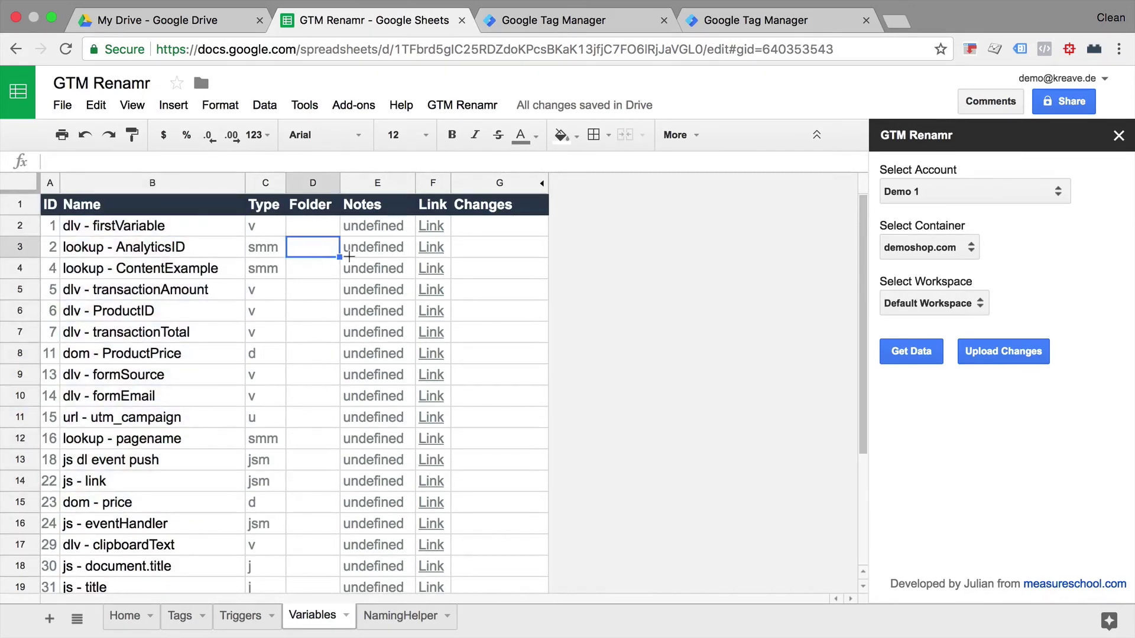
click(365, 255)
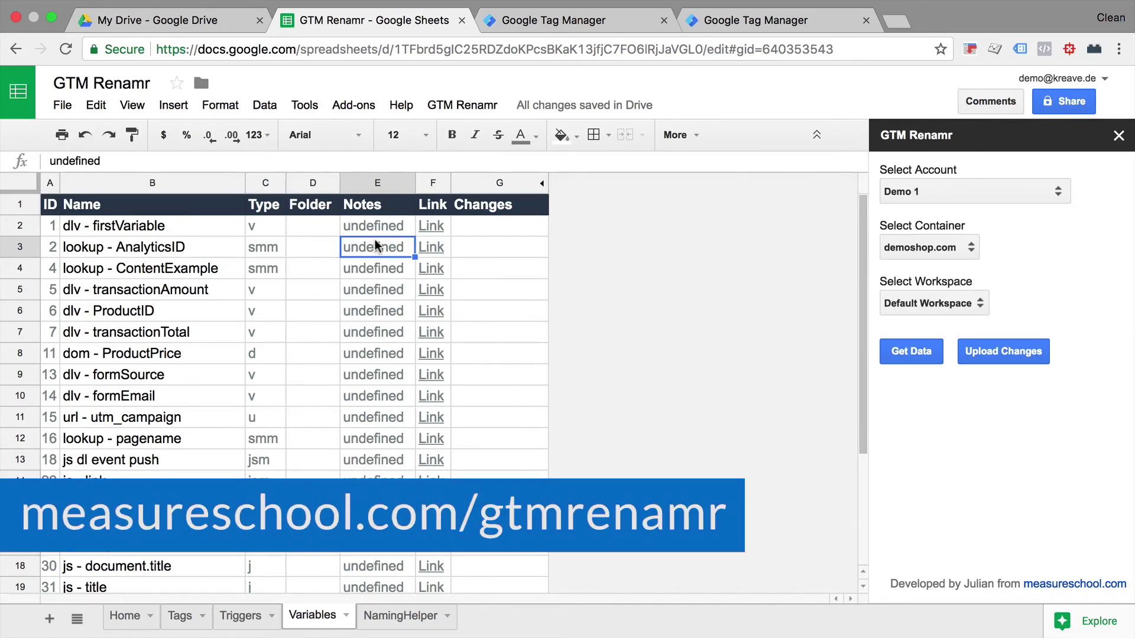
- Switch to the Home sheet showing the six GTM Renamr setup steps and install link
click(126, 621)
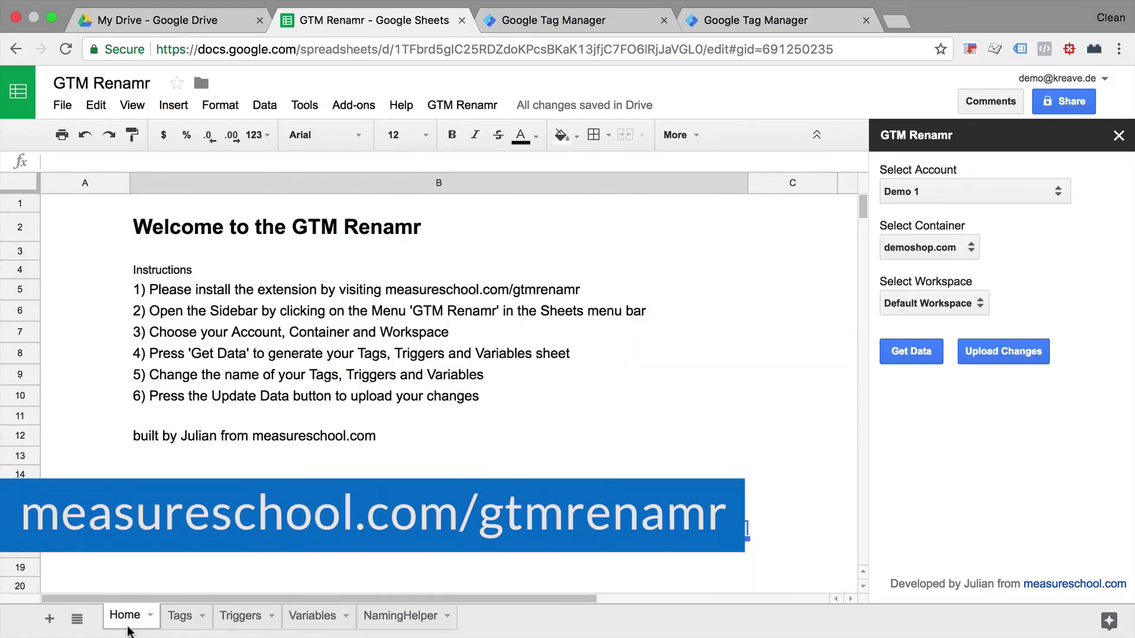